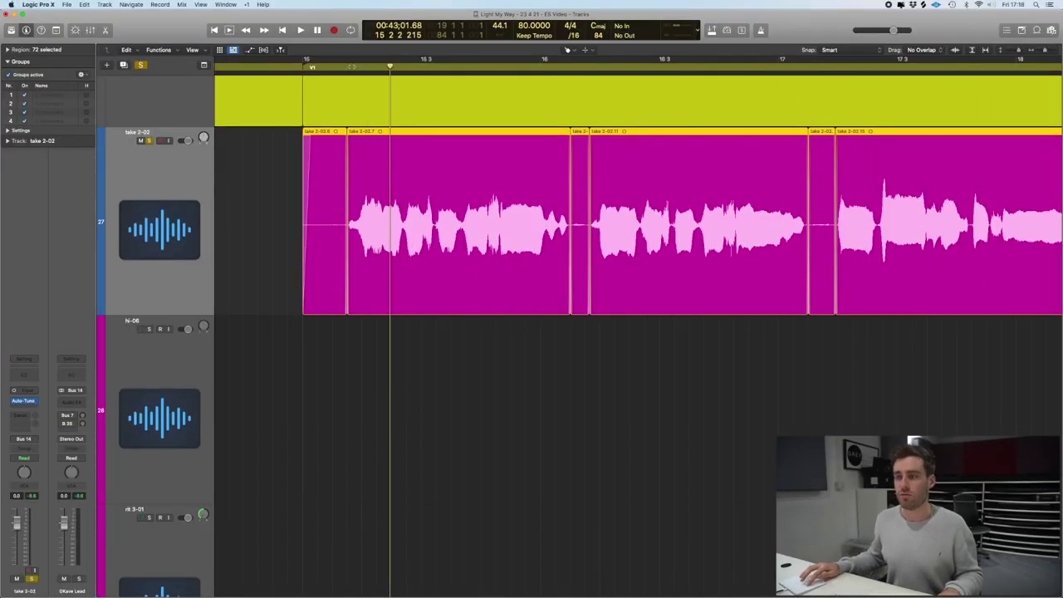
- Listen to the soloed take 2-02 vocal and insert an FF Pro-Q 3 equalizer on the GKave Lead bus
{"action": "key", "text": "space"}
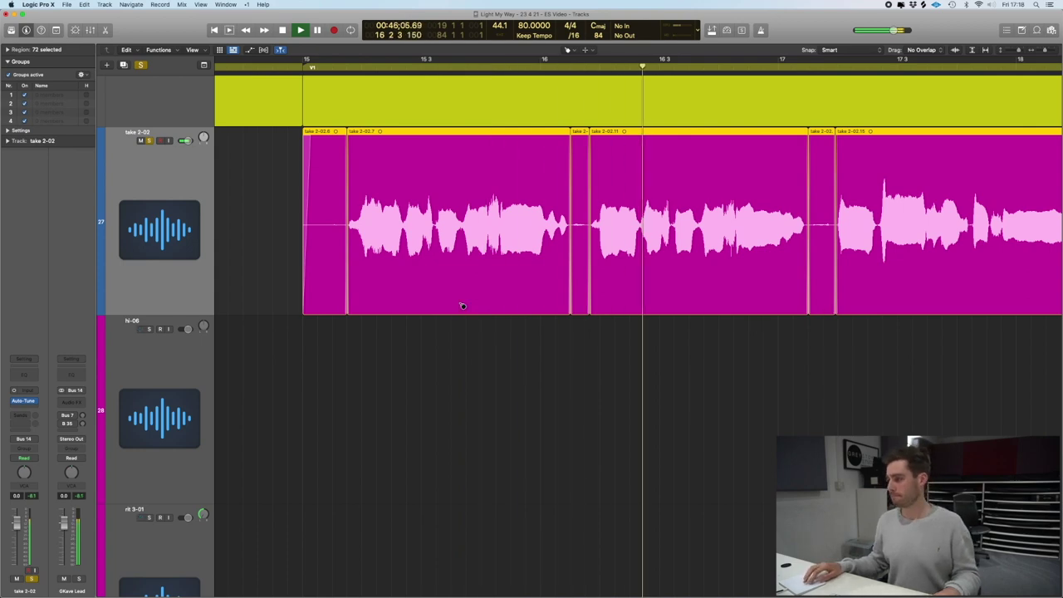
{"action": "key", "text": "space"}
{"action": "key", "text": "super+Left"}
{"action": "key", "text": "super+Up"}
{"action": "left_click", "coordinate": [71, 401]}
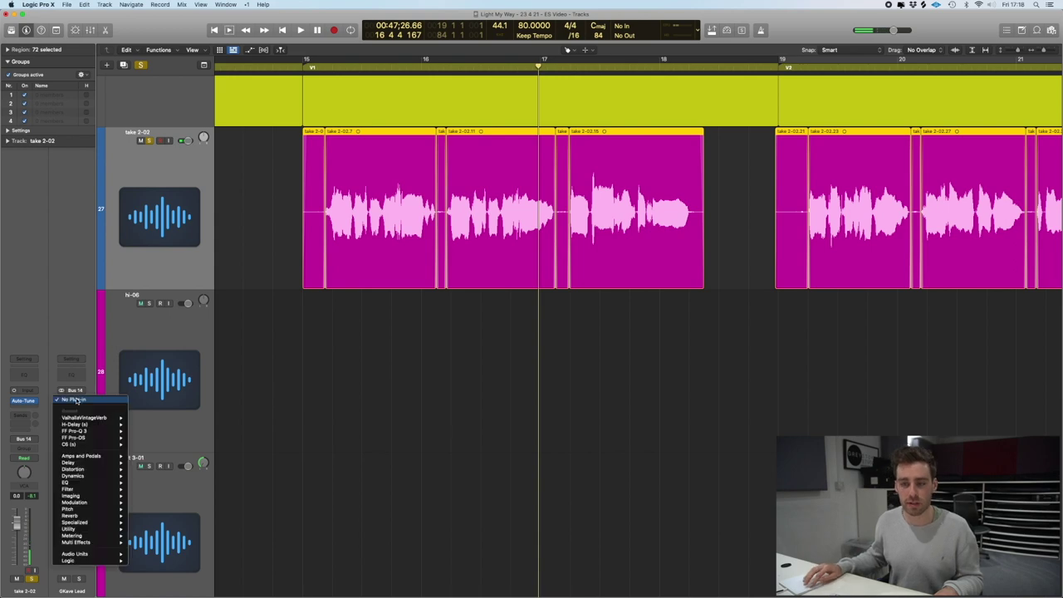
{"action": "left_click", "coordinate": [80, 432]}
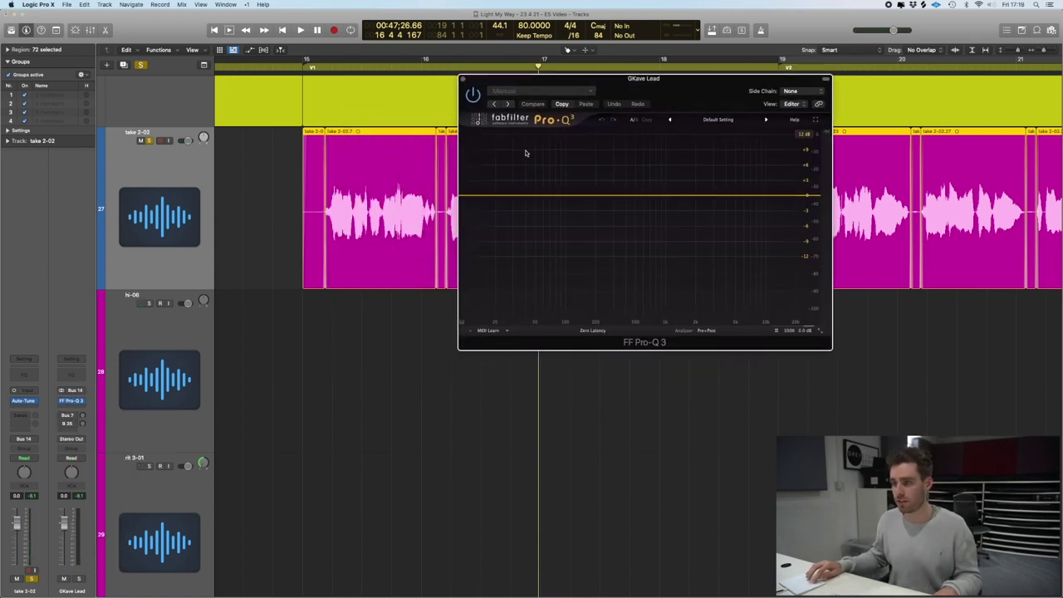
- Add a low-cut band and a shallow bell cut at about 220 Hz in Pro-Q 3, sweeping boosted during playback to find the frequency
{"action": "left_click", "coordinate": [476, 195]}
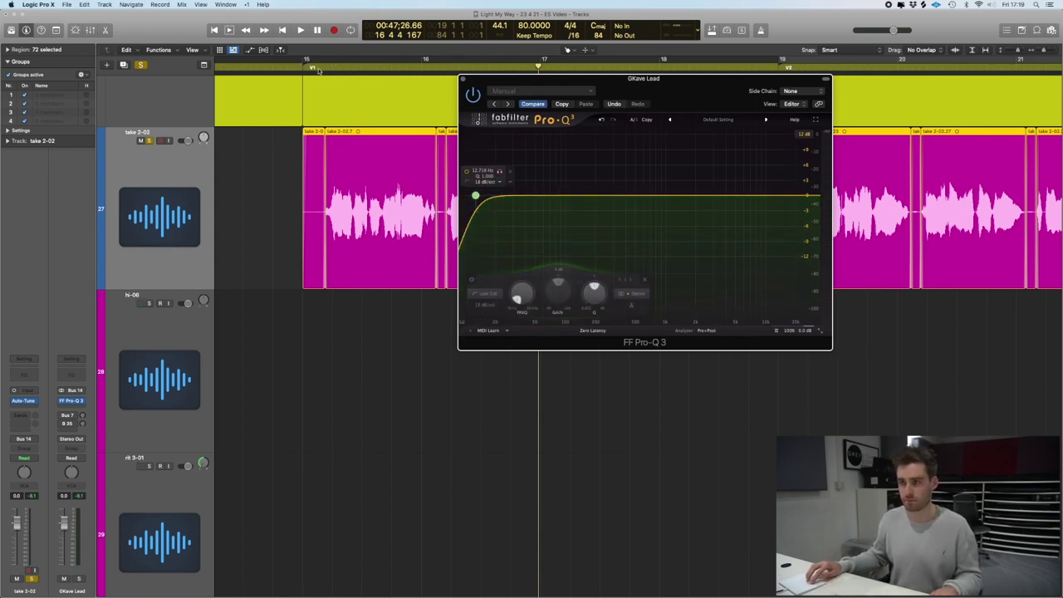
{"action": "key", "text": "space"}
{"action": "left_click_drag", "start_coordinate": [475, 195], "coordinate": [605, 106]}
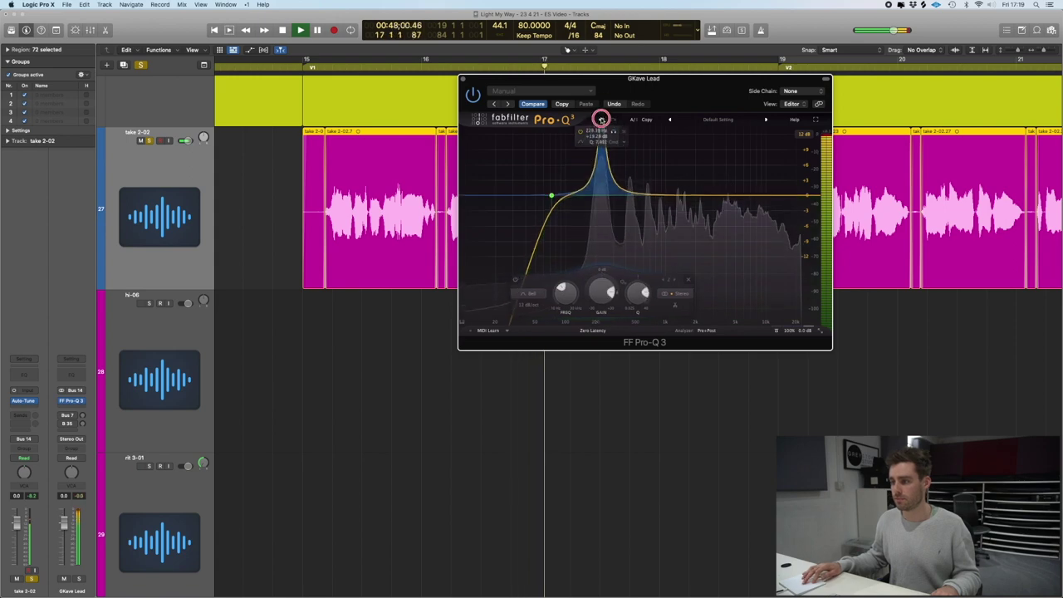
{"action": "left_click_drag", "start_coordinate": [596, 299], "coordinate": [581, 341]}
{"action": "key", "text": "space"}
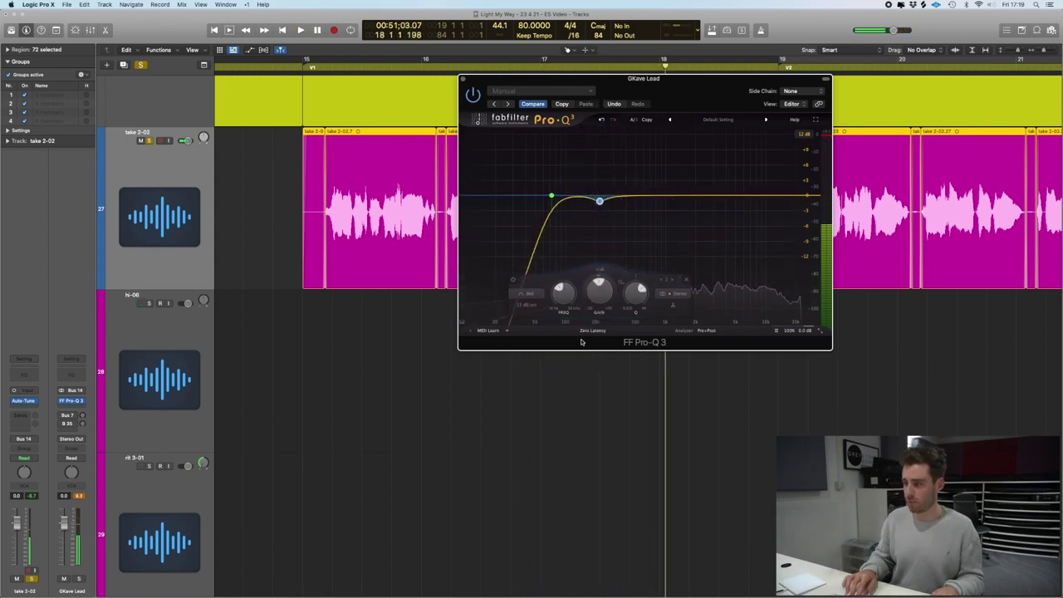
- Add a bell band at about 480 Hz while the vocal plays, turn it into a gentle cut and adjust its Q
{"action": "key", "text": "super+Right"}
{"action": "key", "text": "super+Down"}
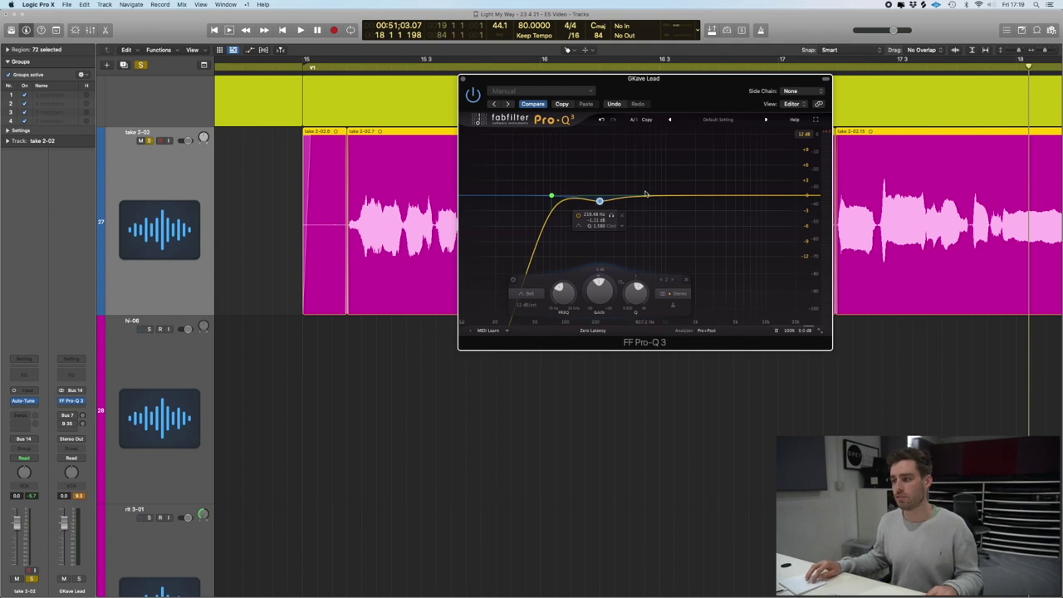
{"action": "key", "text": "space"}
{"action": "left_click_drag", "start_coordinate": [645, 196], "coordinate": [633, 131]}
{"action": "left_click", "coordinate": [645, 132]}
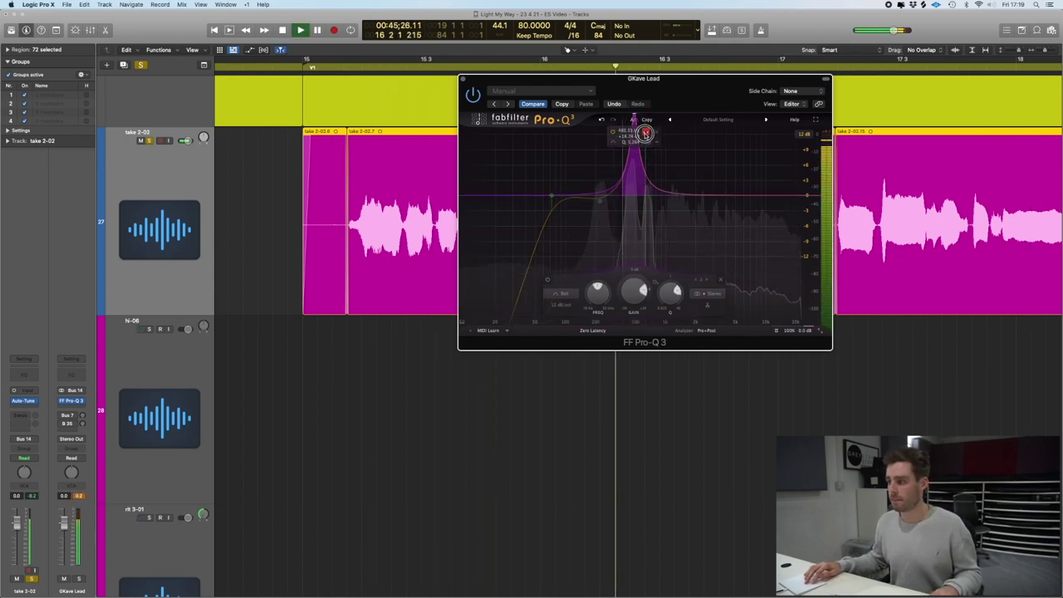
{"action": "key", "text": "space"}
{"action": "left_click_drag", "start_coordinate": [633, 291], "coordinate": [621, 337]}
{"action": "left_click_drag", "start_coordinate": [663, 297], "coordinate": [663, 297]}
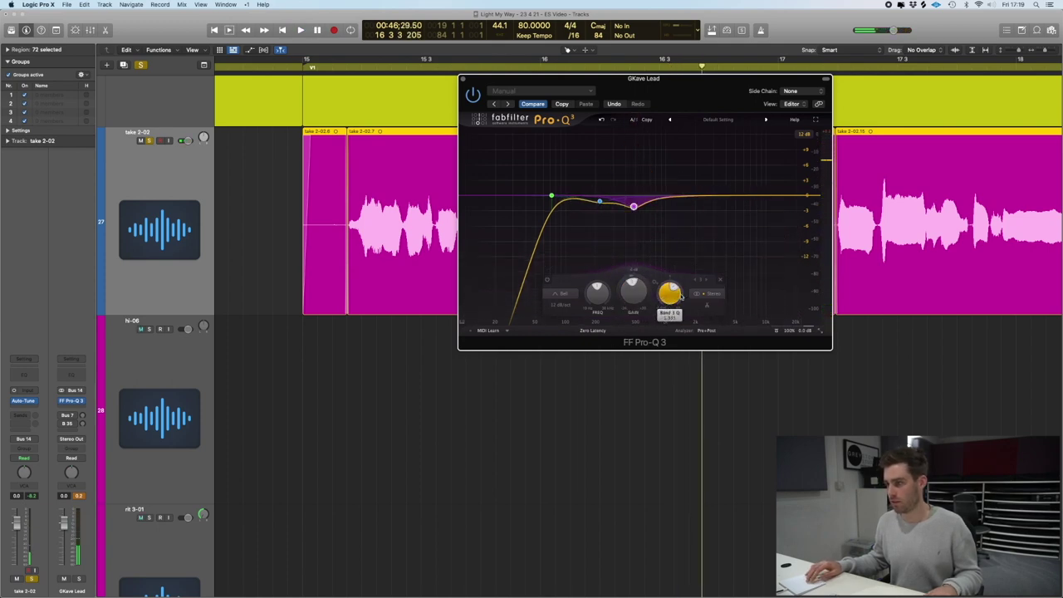
{"action": "key", "text": "space"}
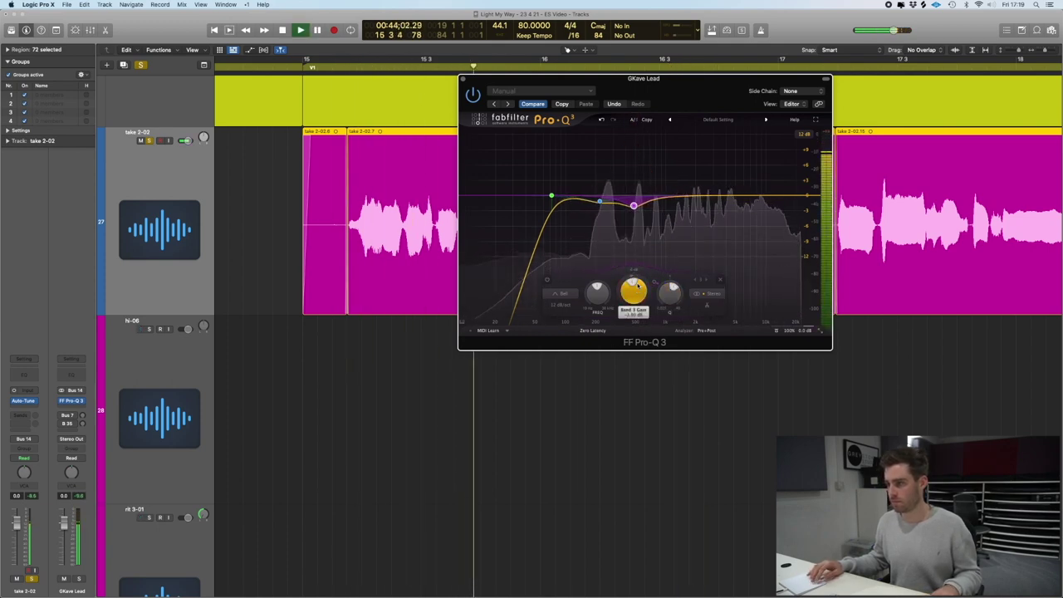
- Add a high-cut band to the vocal equalizer and bring its cutoff down to about 16 kHz
{"action": "left_click", "coordinate": [793, 195]}
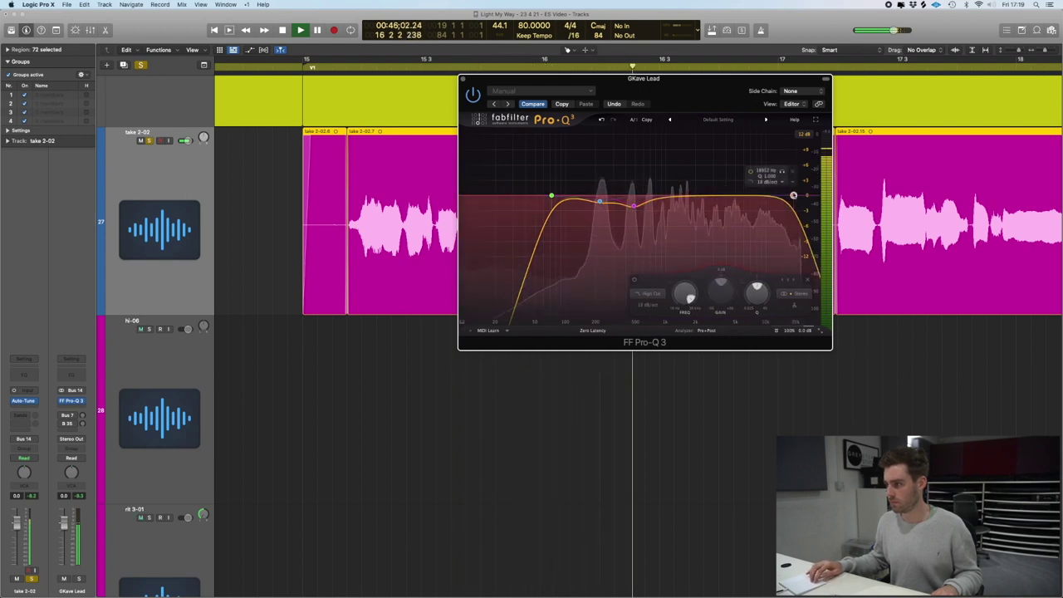
{"action": "left_click_drag", "start_coordinate": [781, 172], "coordinate": [774, 172]}
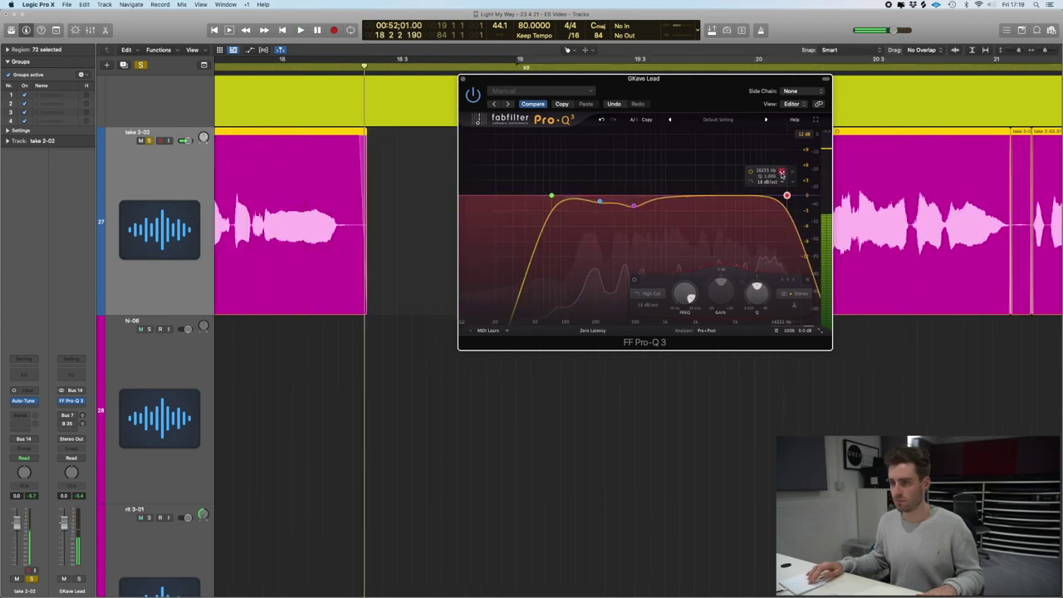
- Unsolo the take 2-02 track, check the equalized vocal in the full mix and close the Pro-Q 3 window
{"action": "left_click", "coordinate": [149, 140]}
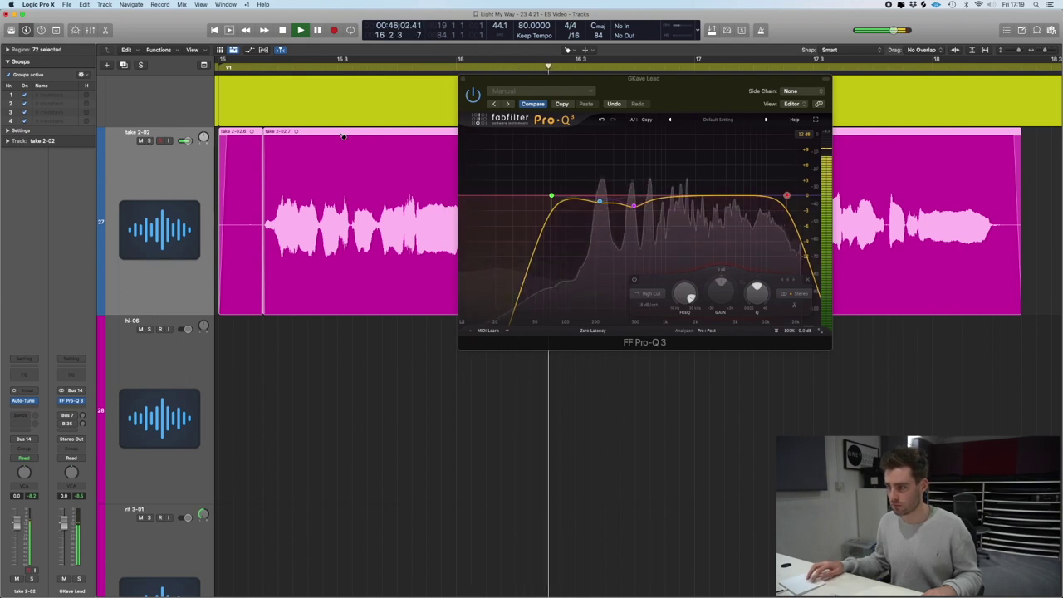
{"action": "mouse_move", "coordinate": [516, 190]}
{"action": "mouse_move", "coordinate": [639, 203]}
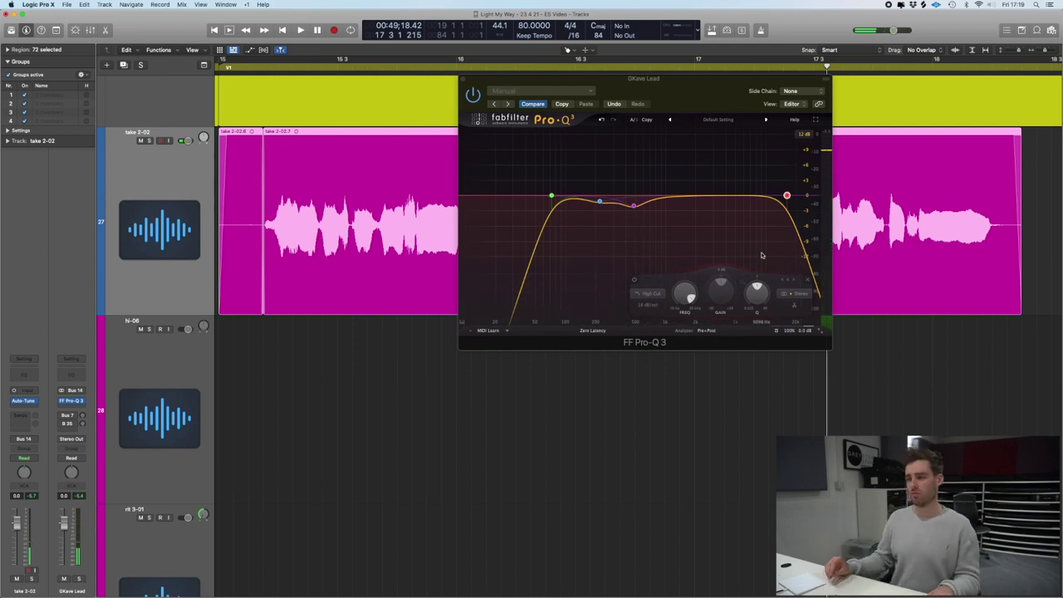
{"action": "mouse_move", "coordinate": [804, 256]}
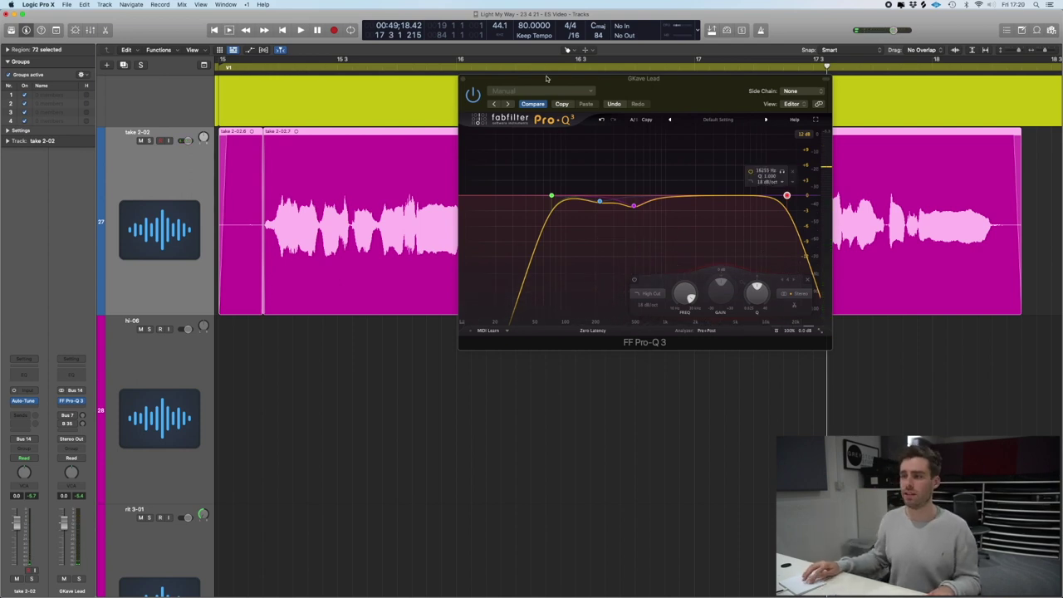
{"action": "left_click", "coordinate": [462, 80]}
- Insert the stereo Waves PuigTec EQP1A (s) after Pro-Q 3 on the GKave Lead bus
{"action": "key", "text": "super+Left"}
{"action": "key", "text": "super+Up"}
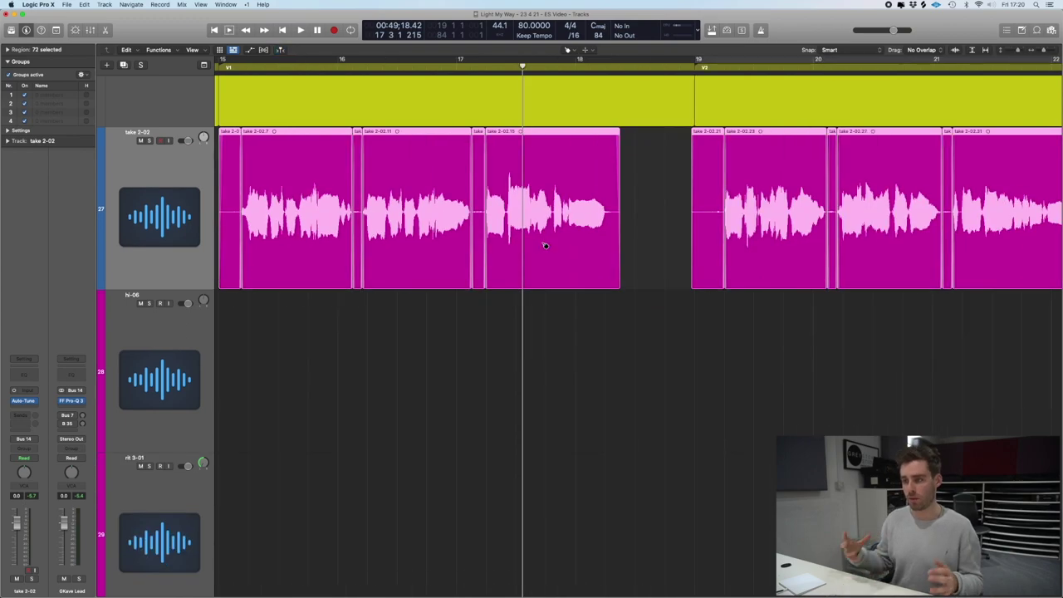
{"action": "scroll", "coordinate": [542, 243], "scroll_direction": "left", "scroll_amount": 5}
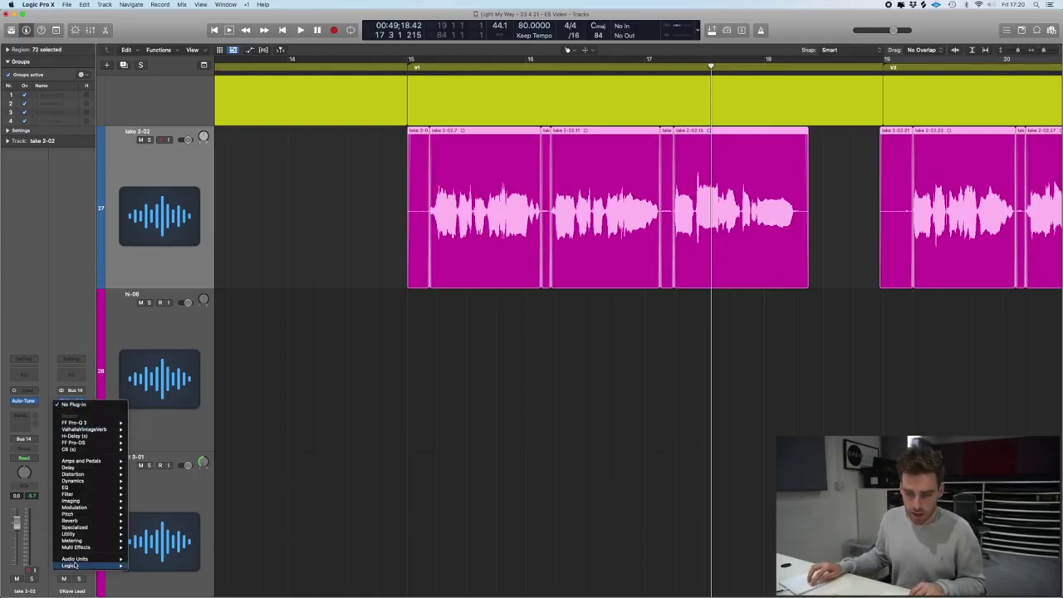
{"action": "mouse_move", "coordinate": [74, 558]}
{"action": "mouse_move", "coordinate": [146, 583]}
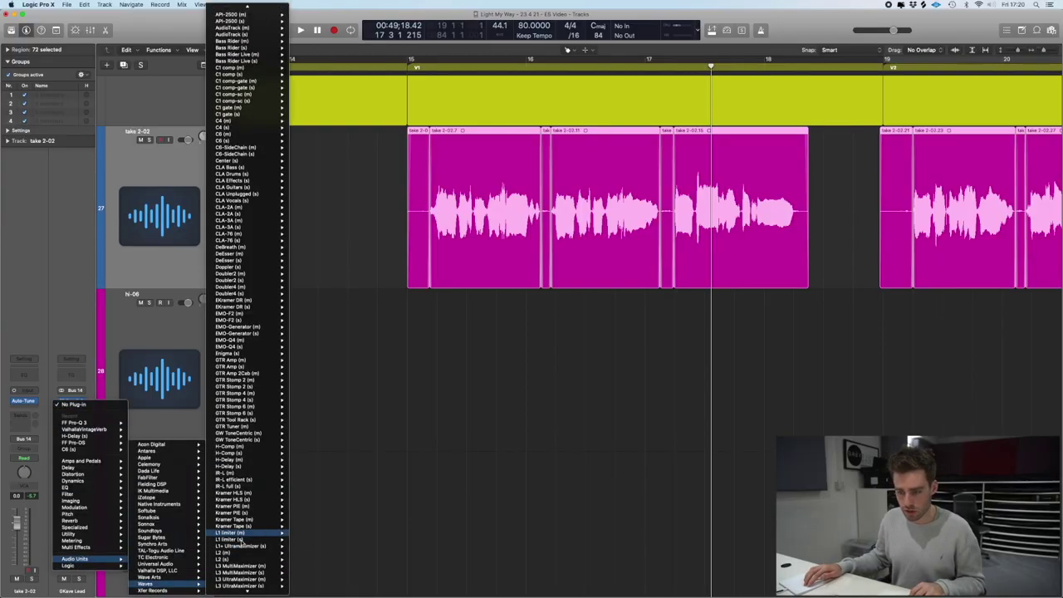
{"action": "scroll", "coordinate": [241, 542], "scroll_direction": "down", "scroll_amount": 10}
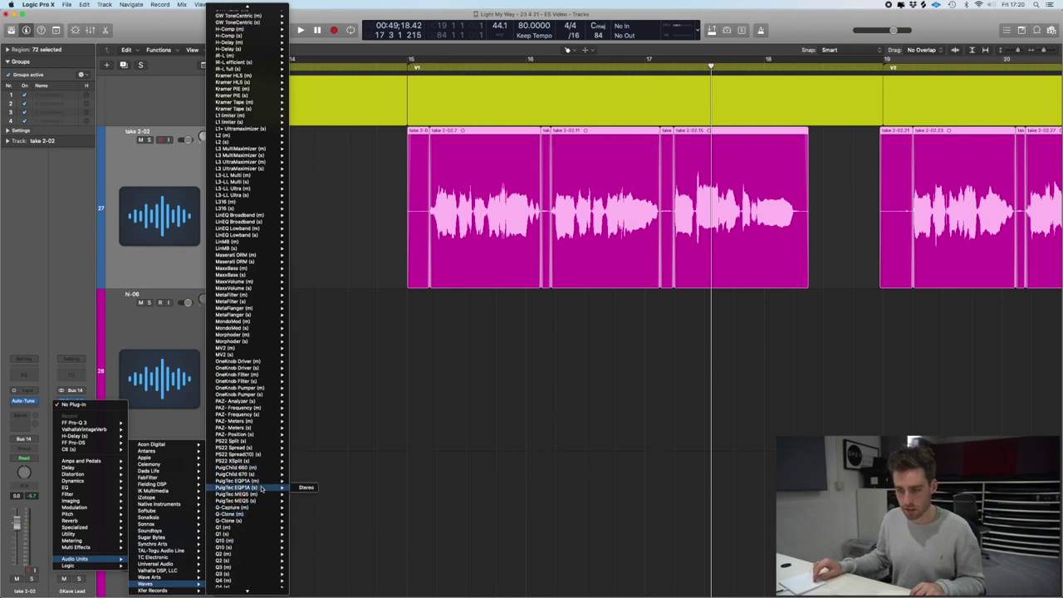
{"action": "left_click", "coordinate": [262, 488]}
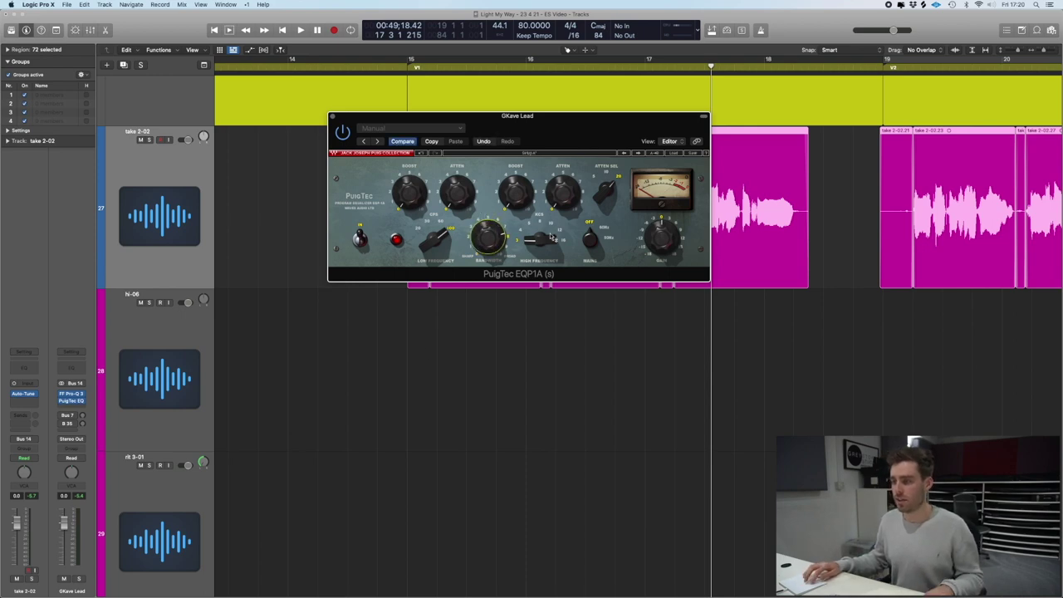
- Adjust the PuigTec's high-frequency boost while playing the vocal in the mix
{"action": "key", "text": "space"}
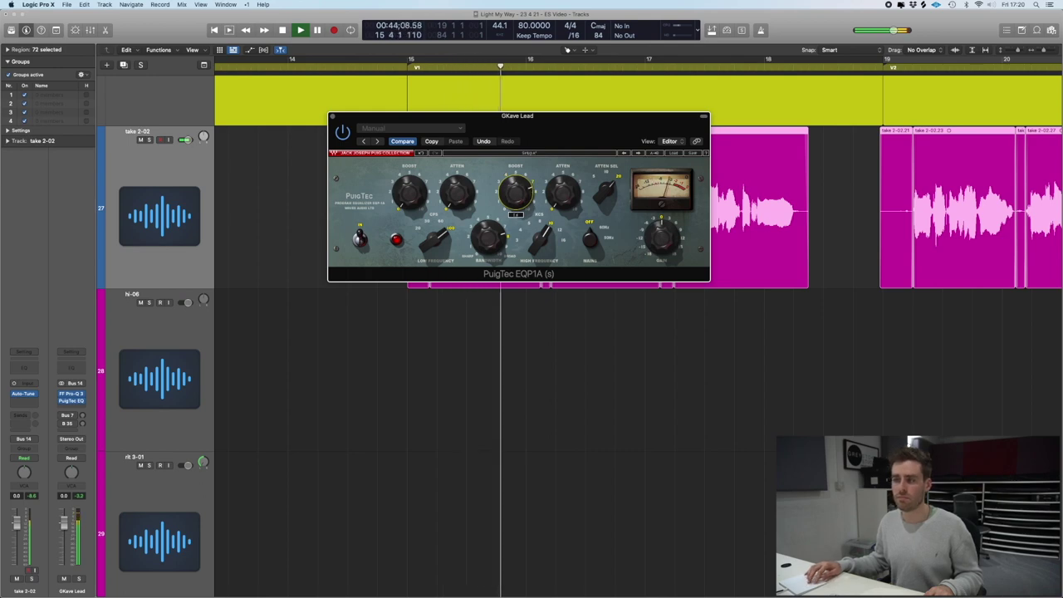
{"action": "left_click_drag", "start_coordinate": [516, 191], "coordinate": [516, 196]}
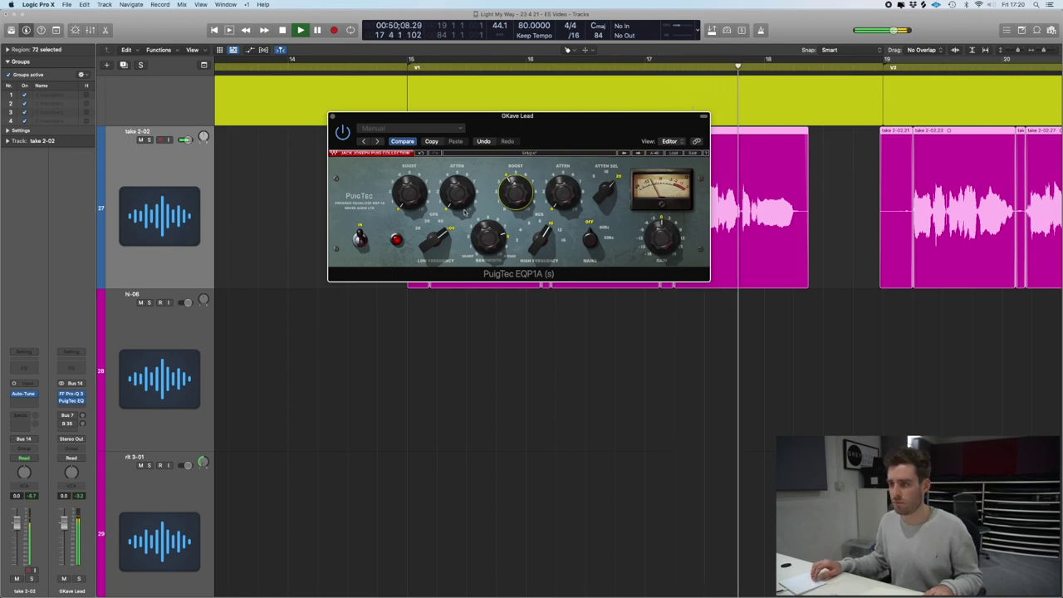
{"action": "scroll", "coordinate": [783, 184], "scroll_direction": "right", "scroll_amount": 6}
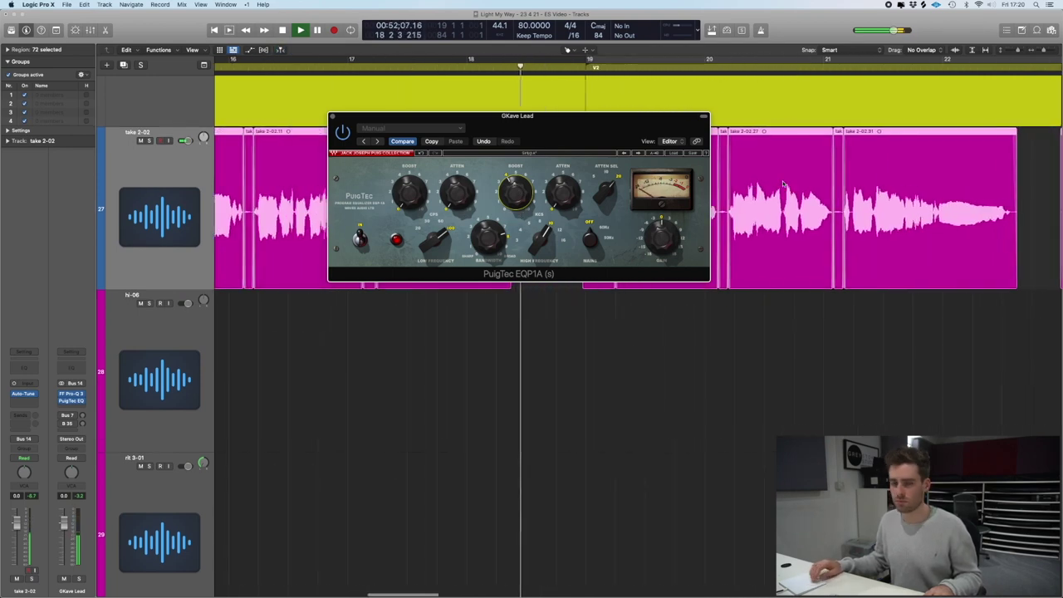
- Insert the stereo Waves C6 (s) multiband compressor after the PuigTec on the GKave Lead bus
{"action": "left_click", "coordinate": [70, 401]}
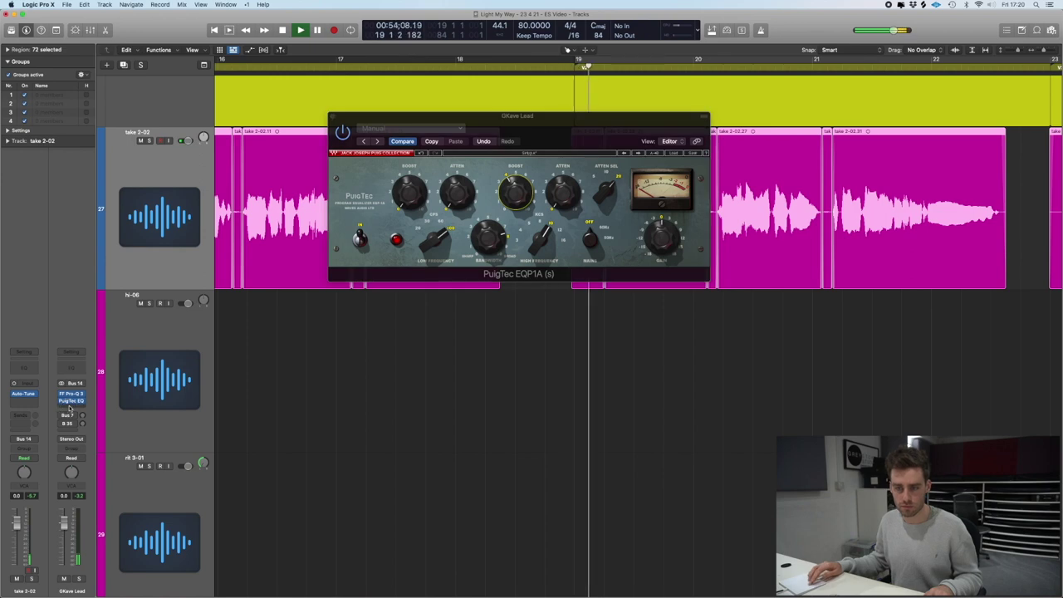
{"action": "left_click", "coordinate": [69, 410]}
{"action": "mouse_move", "coordinate": [103, 558]}
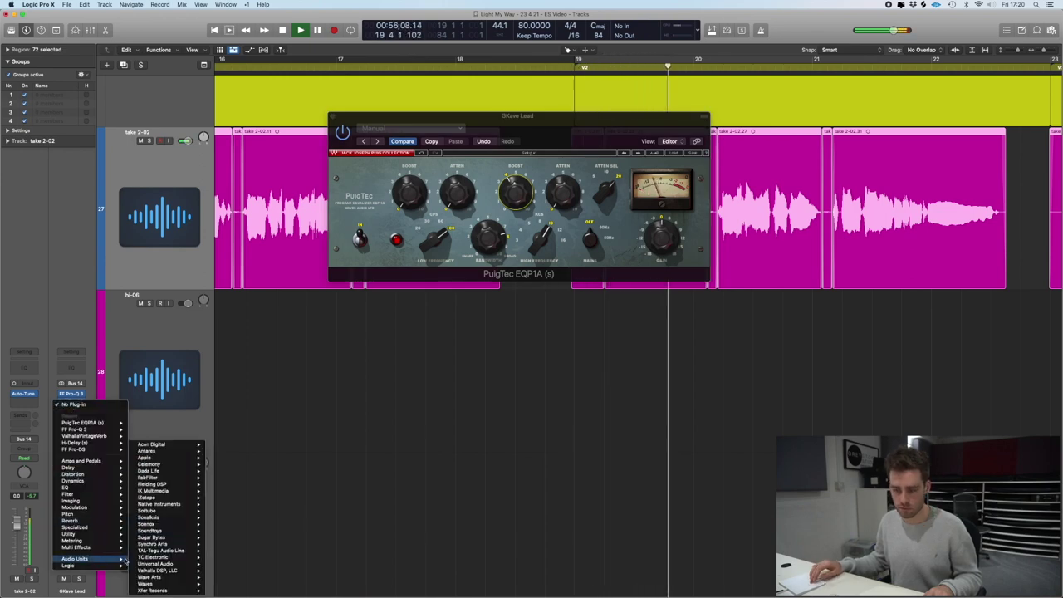
{"action": "mouse_move", "coordinate": [146, 583]}
{"action": "mouse_move", "coordinate": [247, 493]}
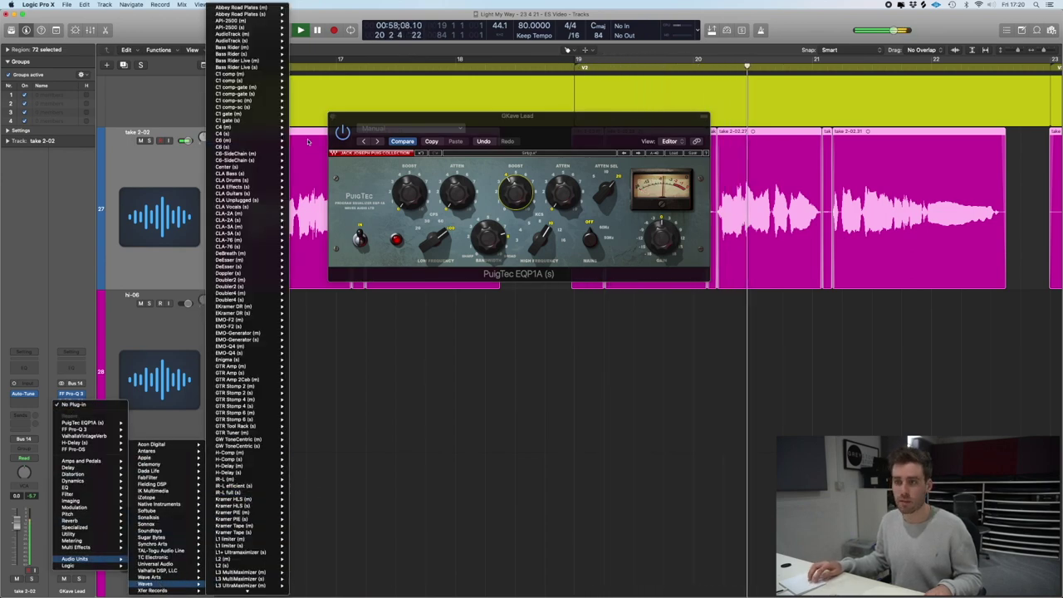
{"action": "left_click", "coordinate": [306, 147]}
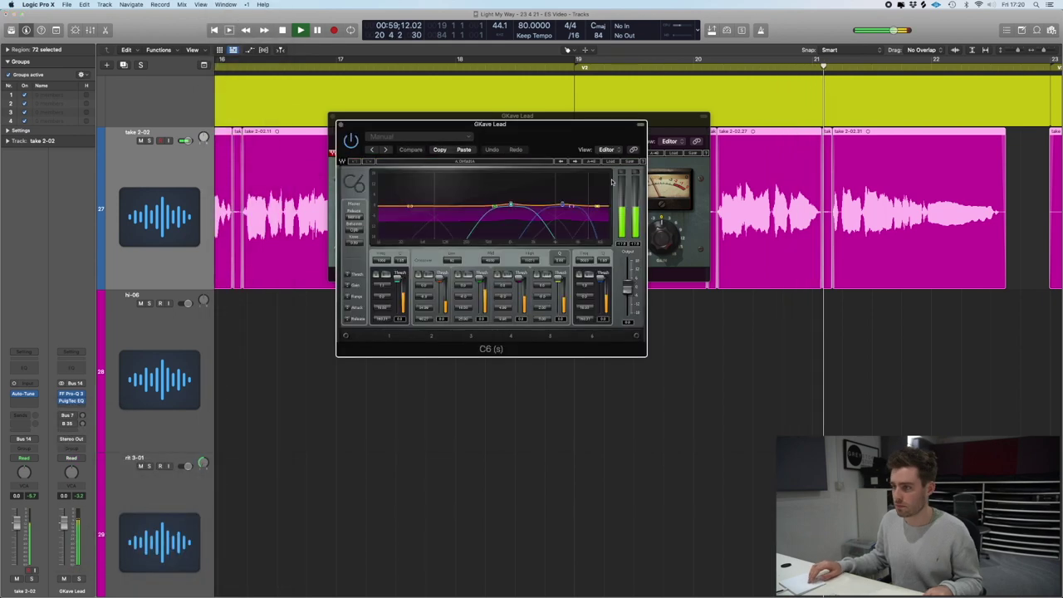
- Move the C6 window off the PuigTec equalizer, close the PuigTec window and stop playback
{"action": "left_click_drag", "start_coordinate": [400, 122], "coordinate": [623, 124]}
{"action": "left_click", "coordinate": [366, 119]}
{"action": "left_click", "coordinate": [332, 117]}
{"action": "key", "text": "space"}
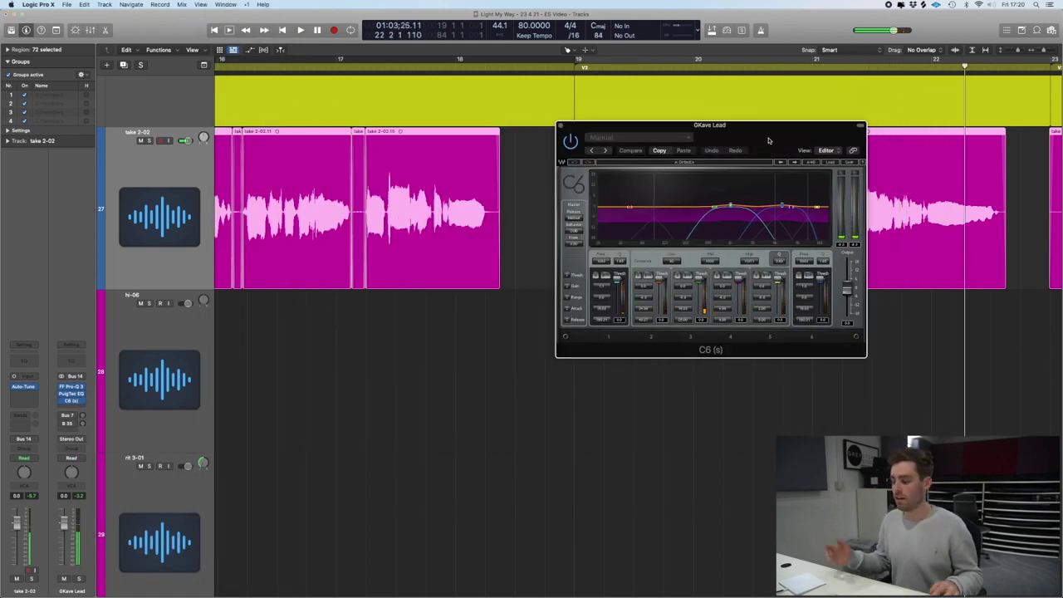
- Reposition the C6 window over the middle of the arrangement and load its saved Ed Preset setting
{"action": "left_click_drag", "start_coordinate": [758, 140], "coordinate": [604, 127]}
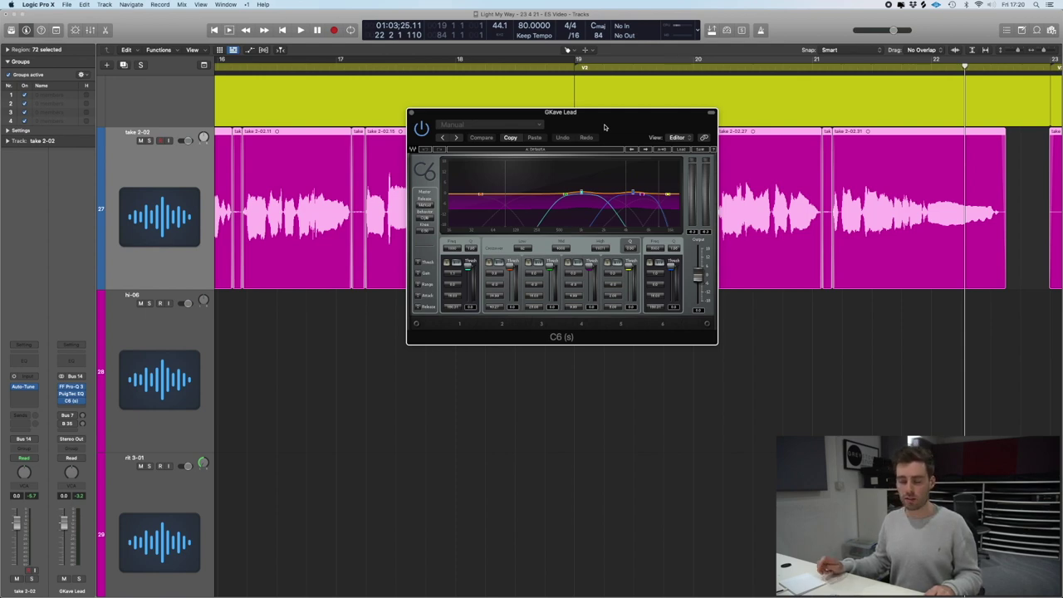
{"action": "left_click_drag", "start_coordinate": [585, 123], "coordinate": [545, 121]}
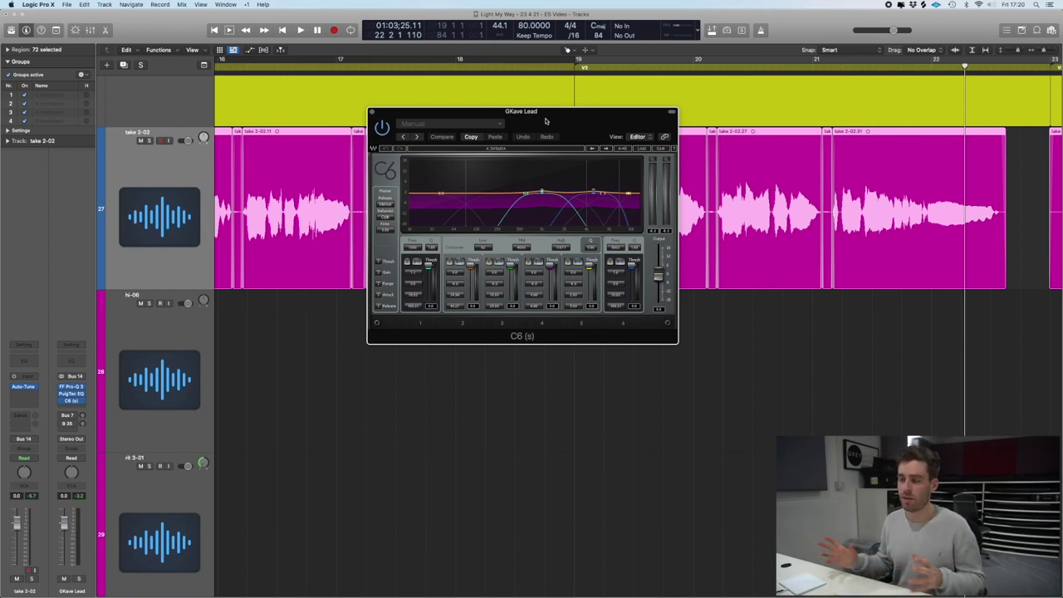
{"action": "left_click", "coordinate": [466, 126]}
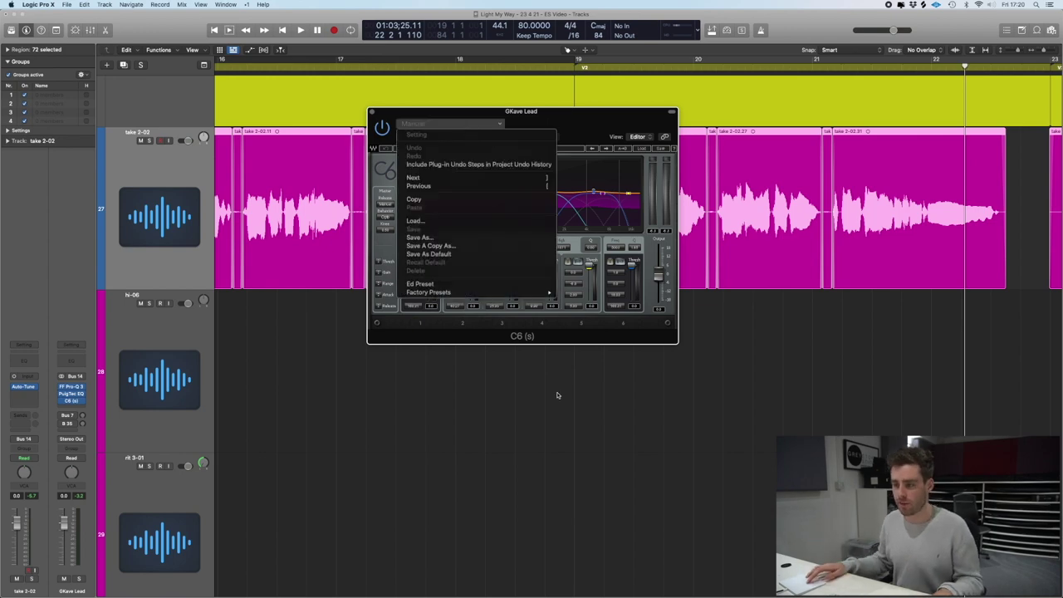
{"action": "left_click", "coordinate": [437, 283]}
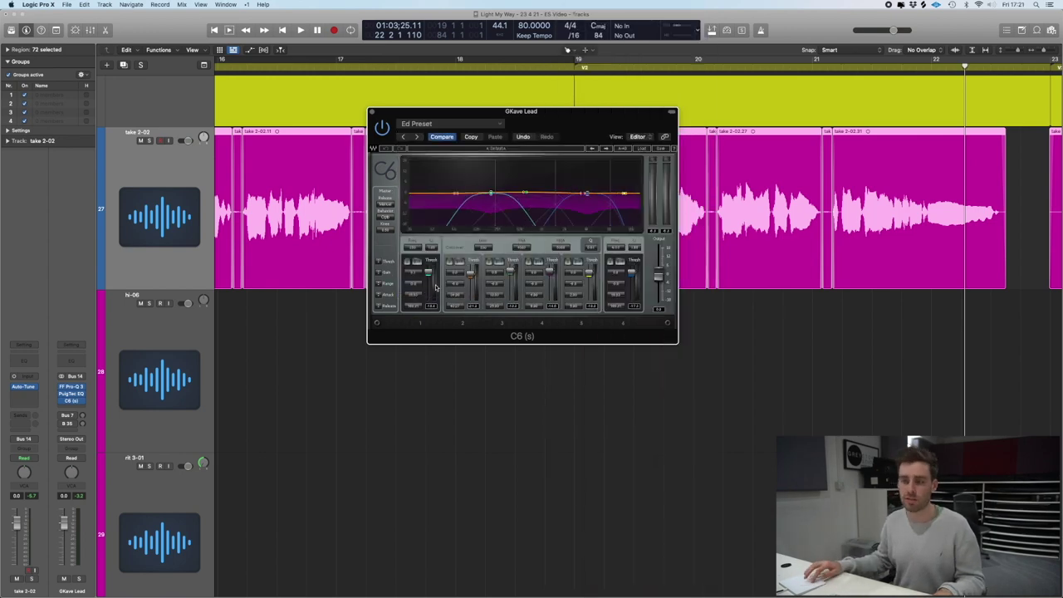
- Solo the take 2-02 vocal track and lower the C6's band 1 threshold while auditioning that band on its own
{"action": "left_click", "coordinate": [149, 141]}
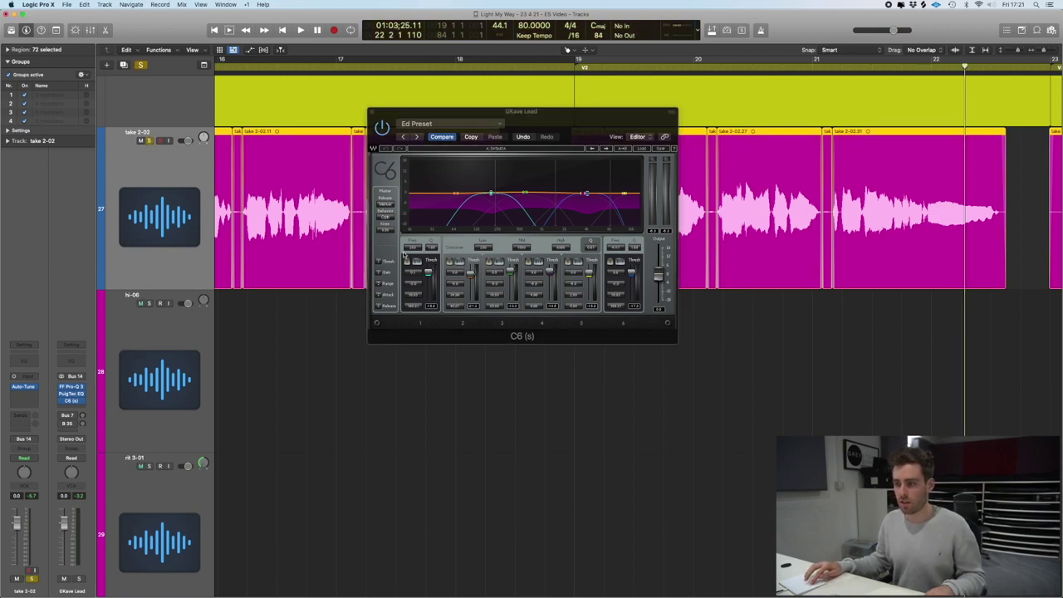
{"action": "left_click", "coordinate": [406, 261]}
{"action": "key", "text": "space"}
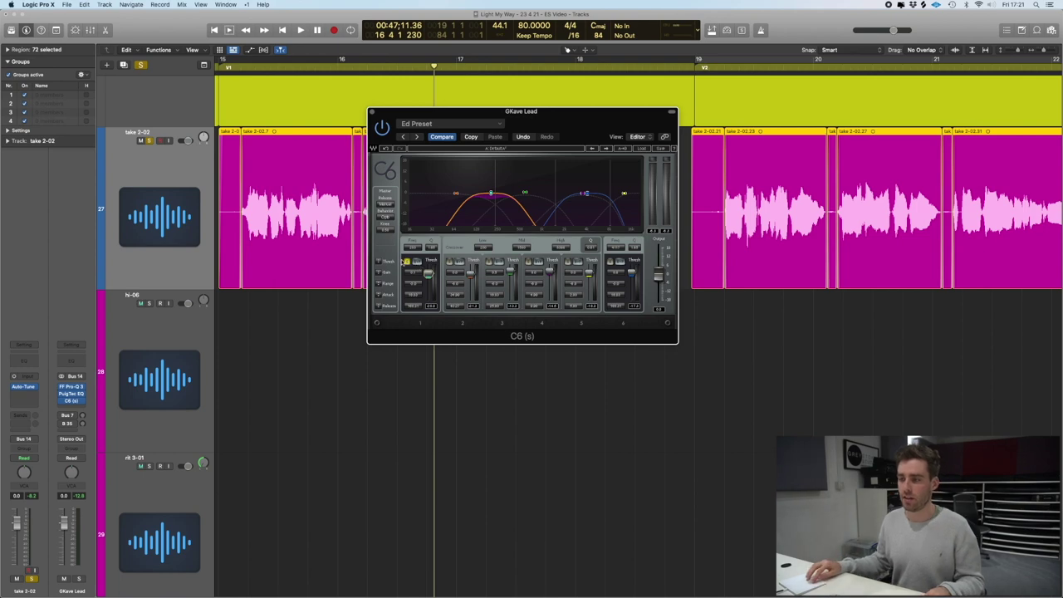
{"action": "key", "text": "space"}
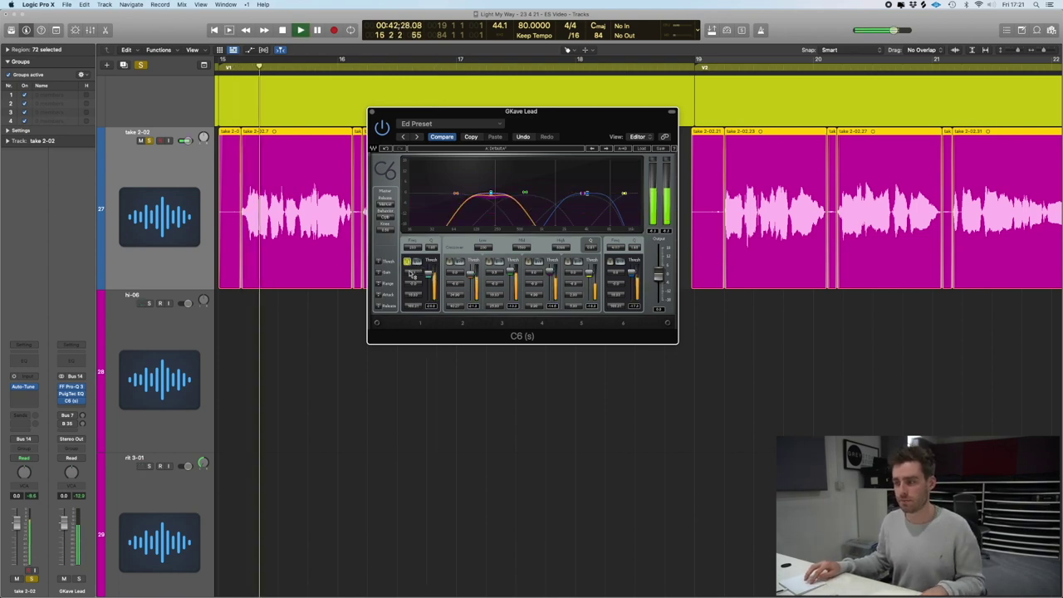
{"action": "key", "text": "space"}
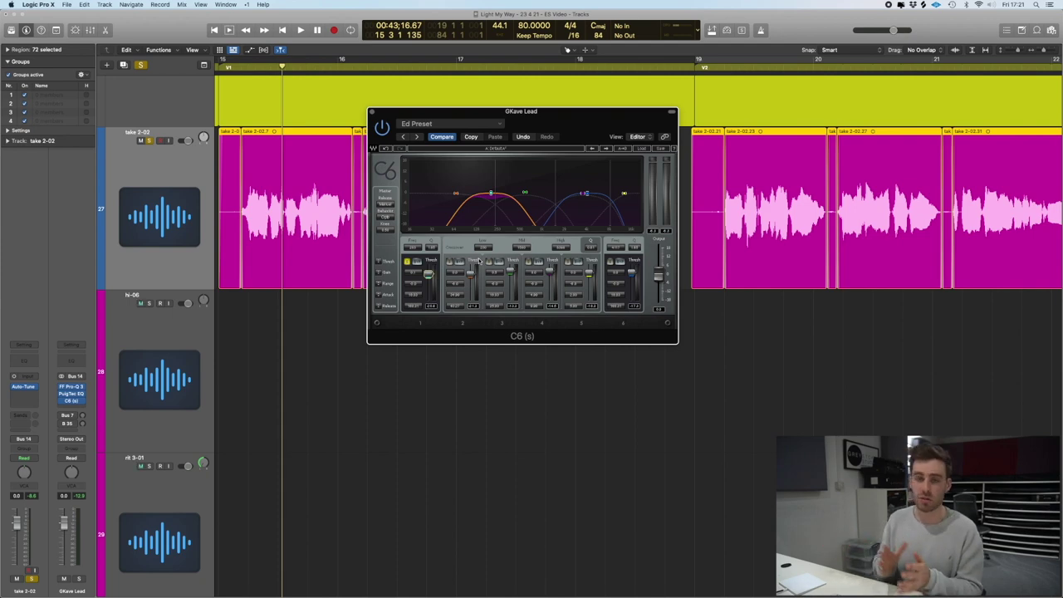
{"action": "key", "text": "space"}
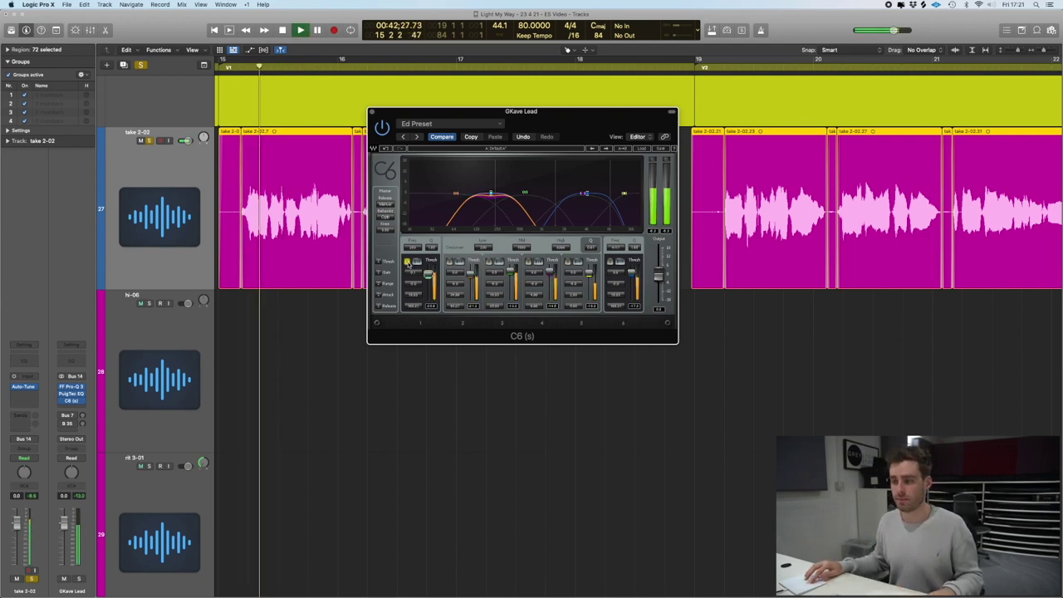
- Audition C6 bands 2, 3 and 4 one at a time during playback and lower each band's threshold
{"action": "left_click", "coordinate": [449, 263]}
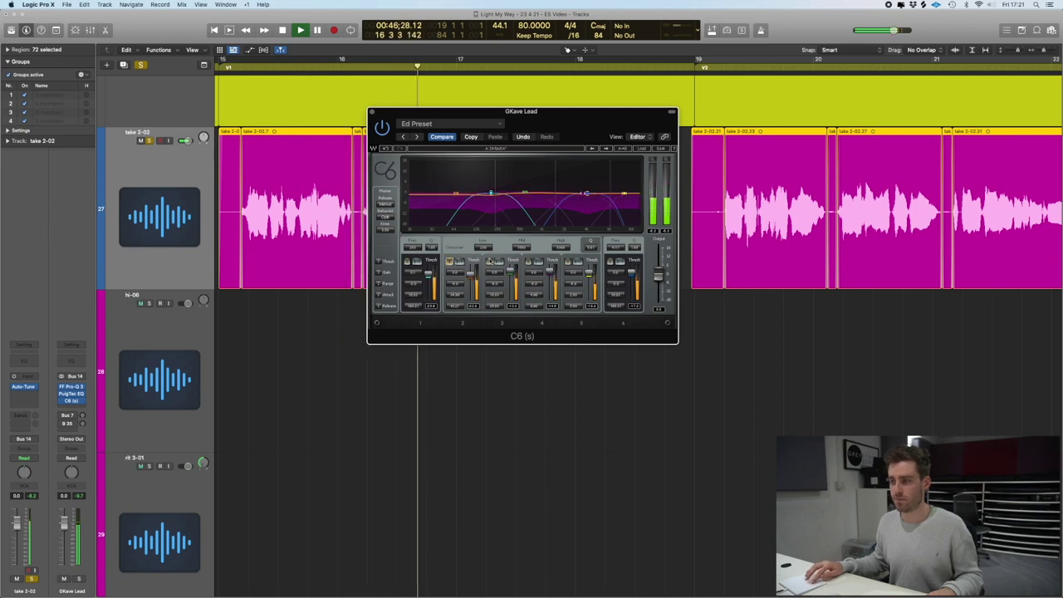
{"action": "left_click", "coordinate": [489, 261]}
{"action": "left_click_drag", "start_coordinate": [511, 270], "coordinate": [512, 273]}
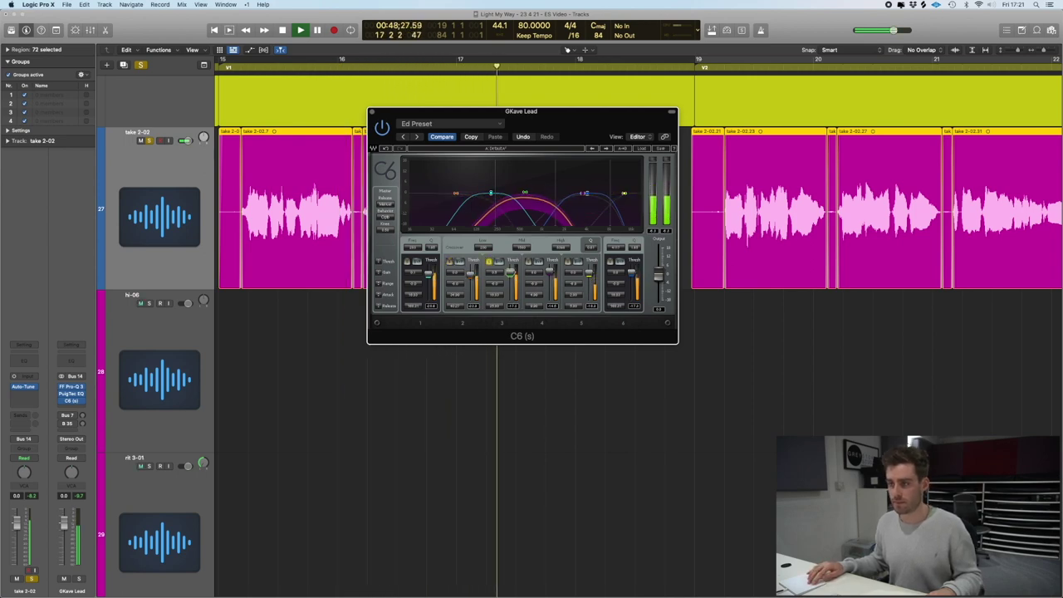
{"action": "left_click", "coordinate": [489, 261]}
{"action": "left_click", "coordinate": [528, 263]}
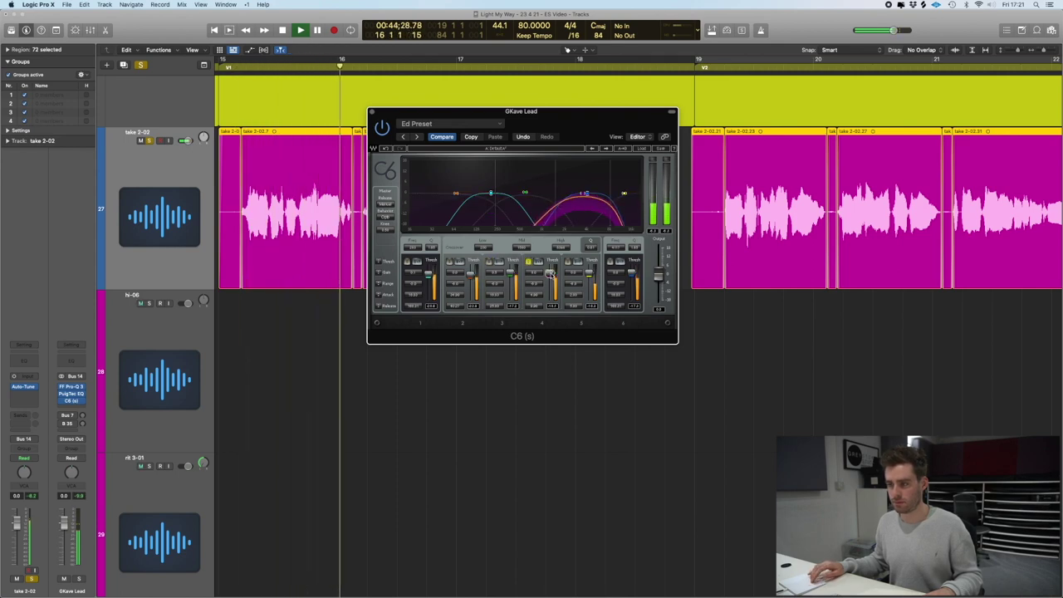
- Lower the C6's band 5 and band 6 thresholds while soloing each band in turn
{"action": "left_click", "coordinate": [588, 279]}
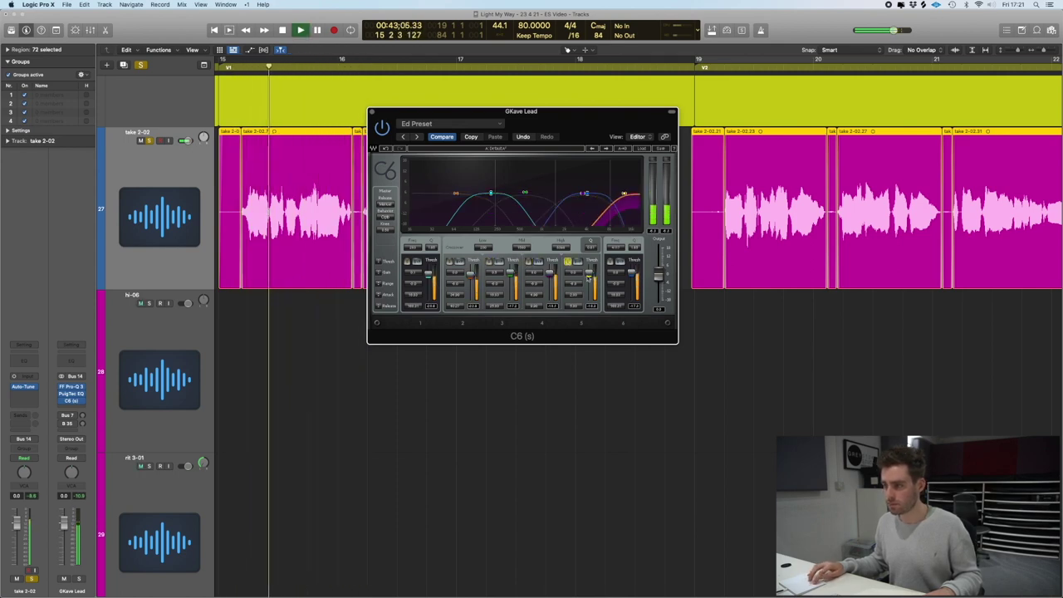
{"action": "key", "text": "space"}
{"action": "key", "text": "space"}
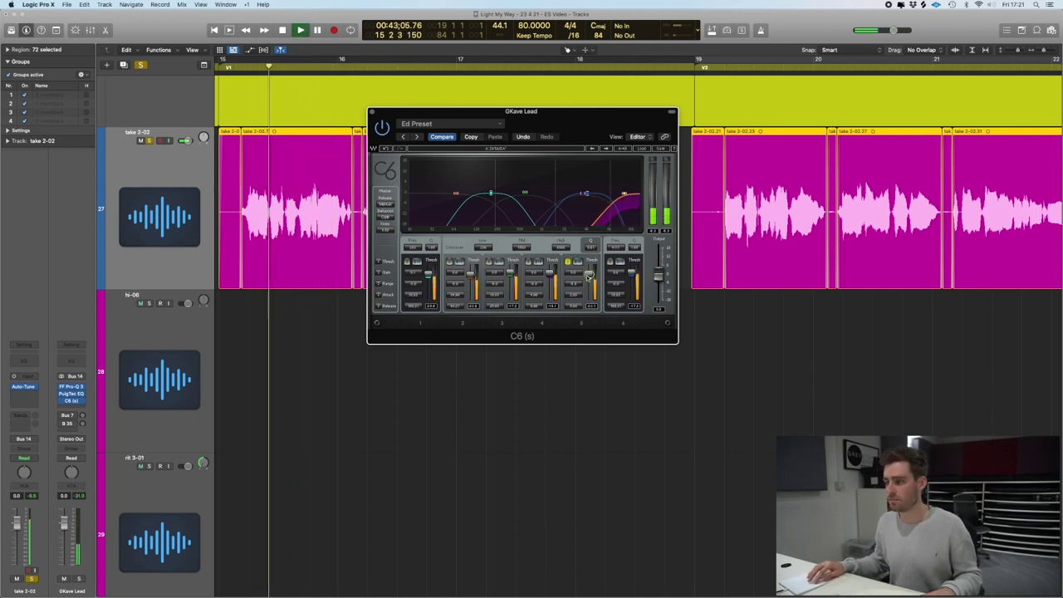
{"action": "key", "text": "space"}
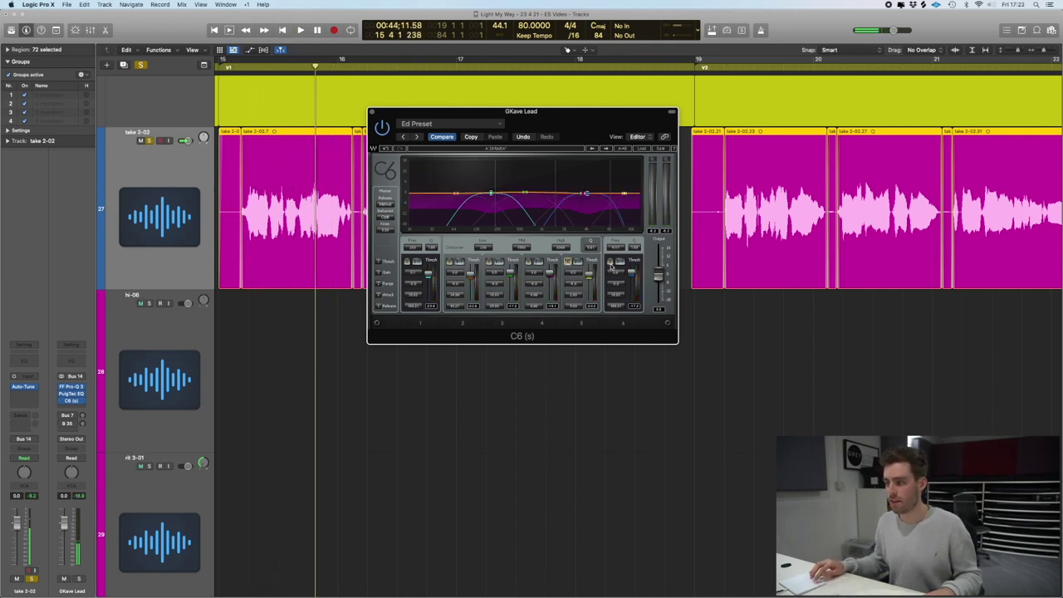
{"action": "left_click", "coordinate": [611, 264]}
{"action": "key", "text": "space"}
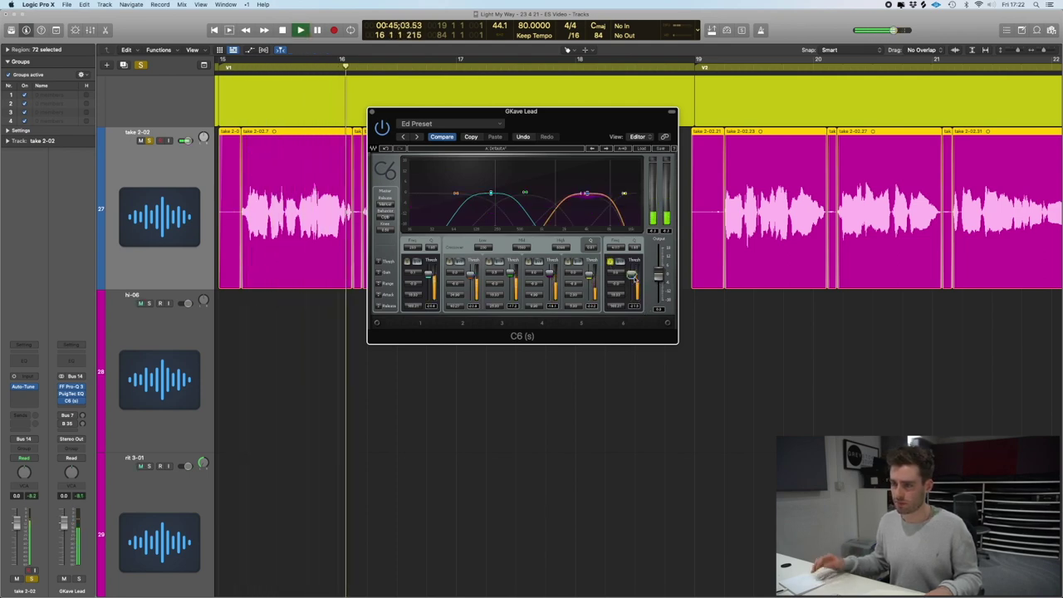
{"action": "key", "text": "space"}
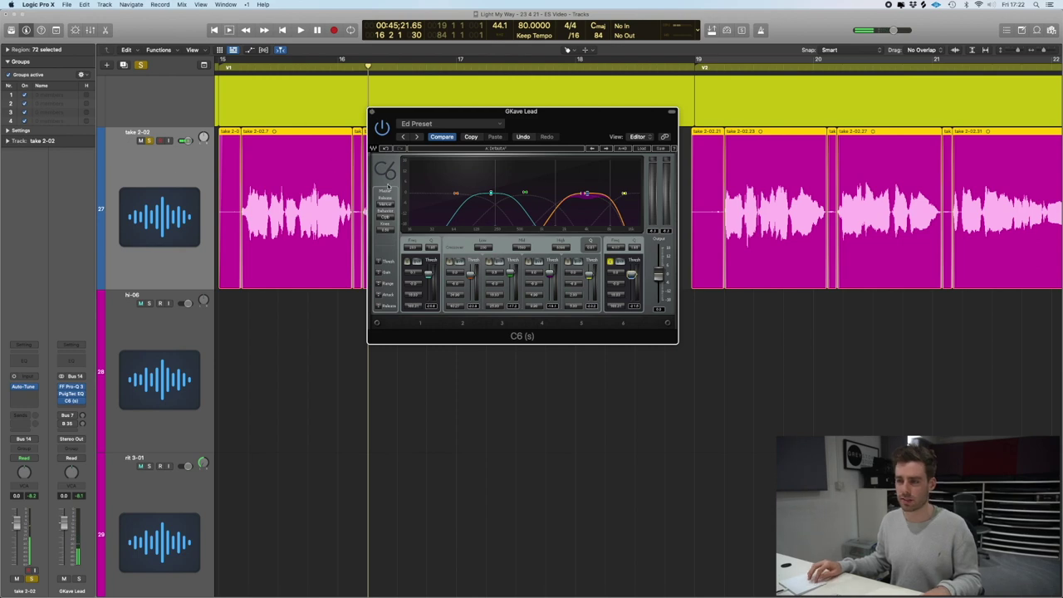
- Play the vocal through all C6 bands, close the C6 window and unsolo the take 2-02 track
{"action": "key", "text": "space"}
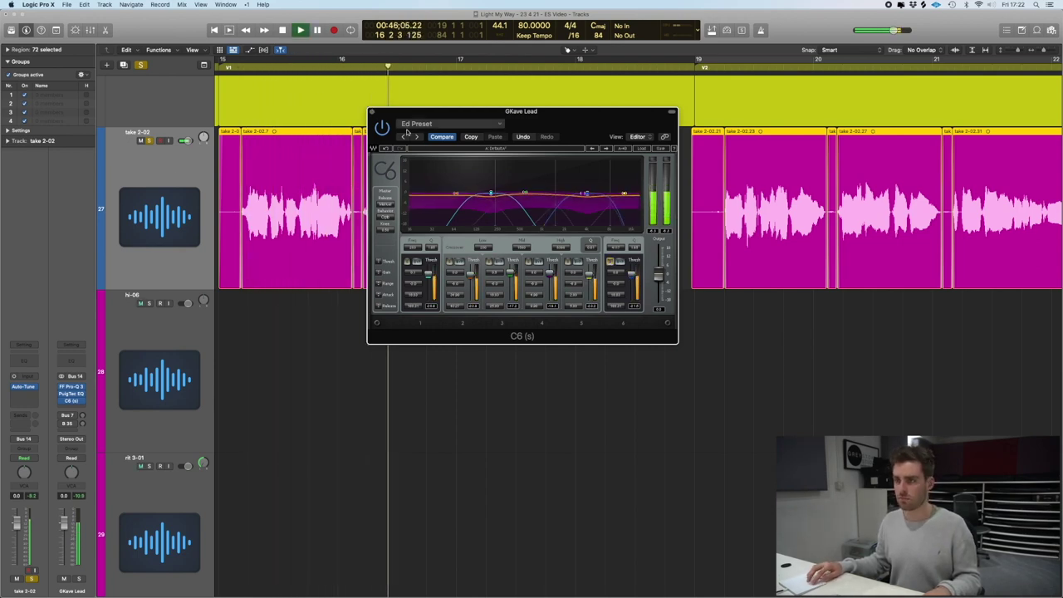
{"action": "left_click", "coordinate": [372, 112]}
{"action": "left_click", "coordinate": [150, 141]}
{"action": "scroll", "coordinate": [465, 199], "scroll_direction": "right", "scroll_amount": 5}
{"action": "scroll", "coordinate": [465, 200], "scroll_direction": "down", "scroll_amount": 2}
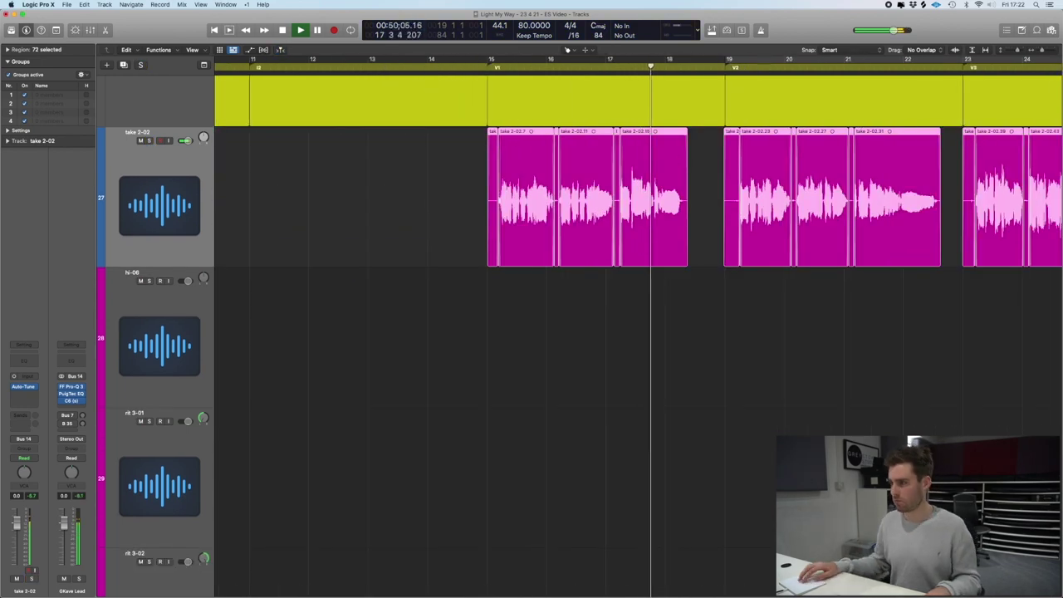
- Insert the stereo Waves CLA-2A (s) compressor after the C6 on the GKave Lead bus
{"action": "left_click", "coordinate": [70, 407]}
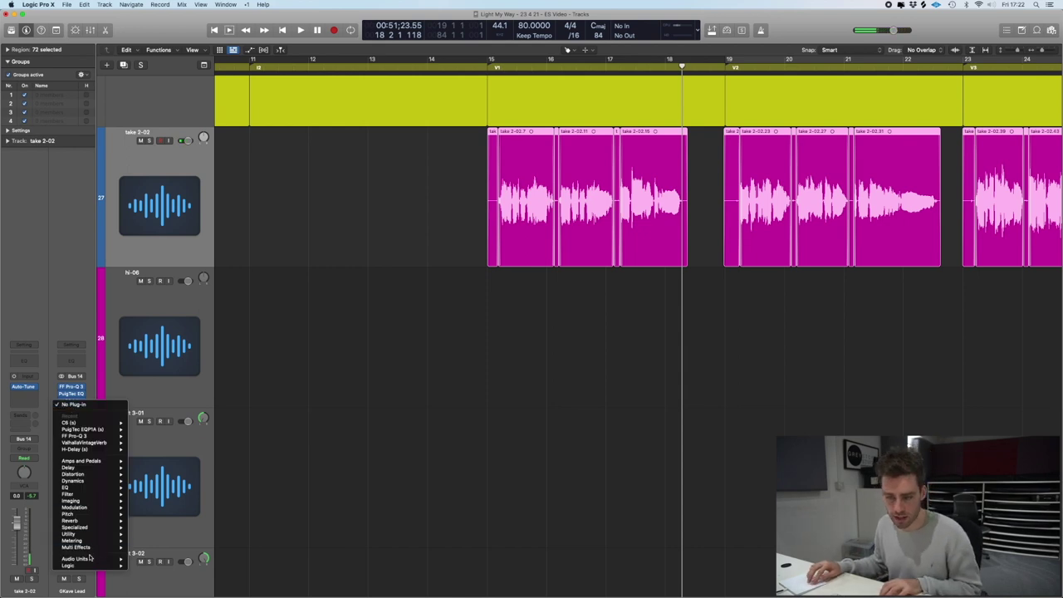
{"action": "mouse_move", "coordinate": [90, 557]}
{"action": "mouse_move", "coordinate": [172, 586]}
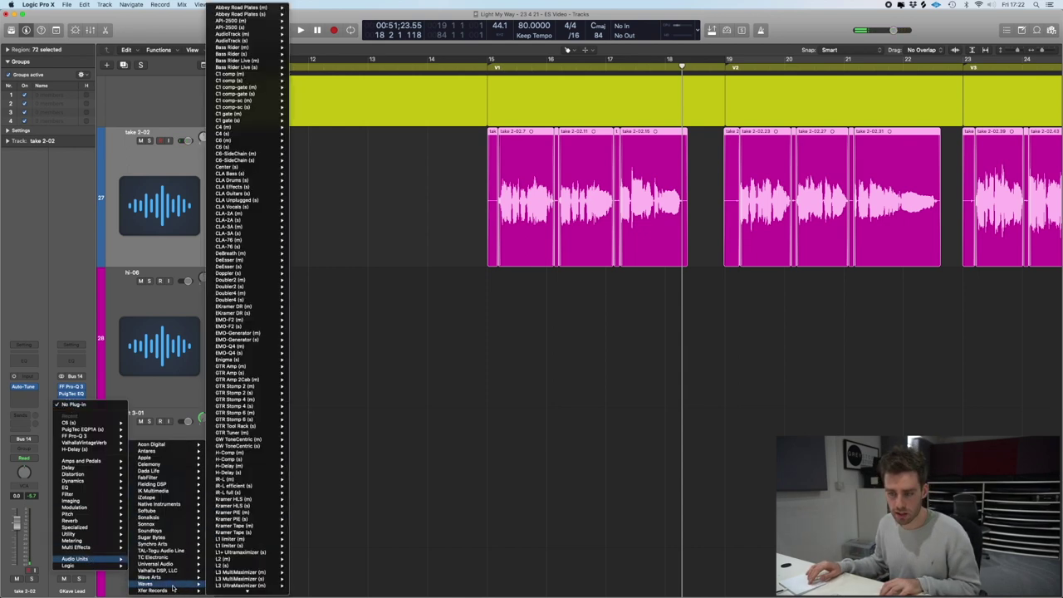
{"action": "left_click", "coordinate": [257, 220]}
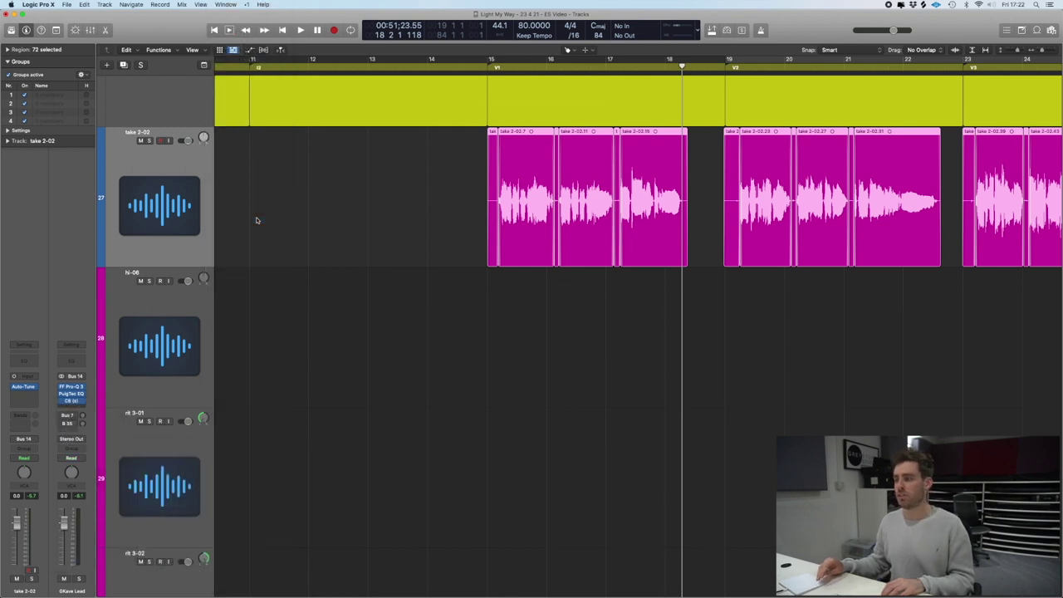
- Adjust the CLA-2A's peak reduction during playback and lower the GKave Lead bus fader to -4.0 dB
{"action": "key", "text": "space"}
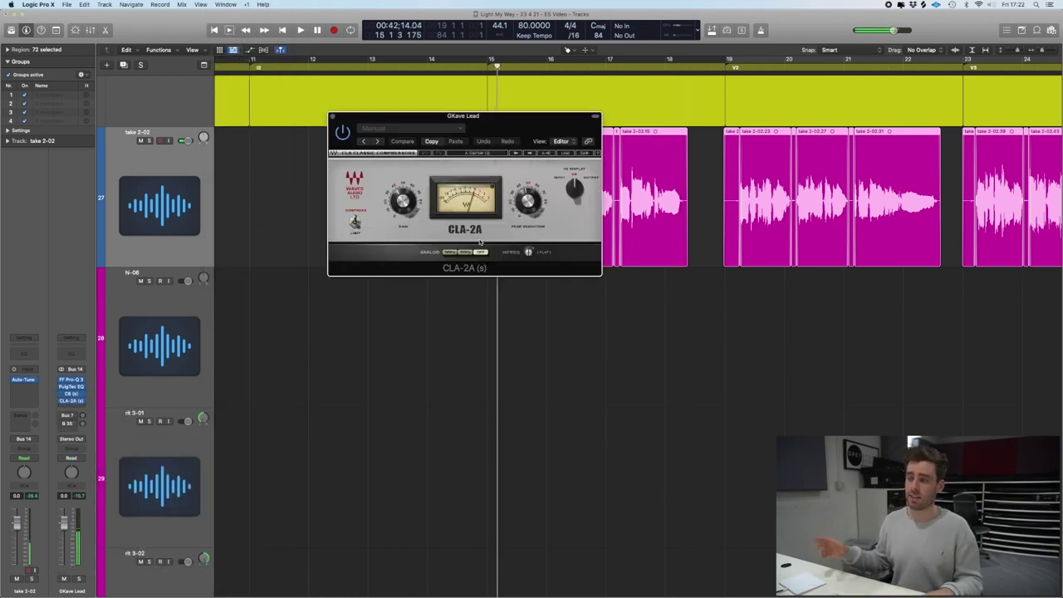
{"action": "key", "text": "space"}
{"action": "left_click_drag", "start_coordinate": [526, 198], "coordinate": [525, 201]}
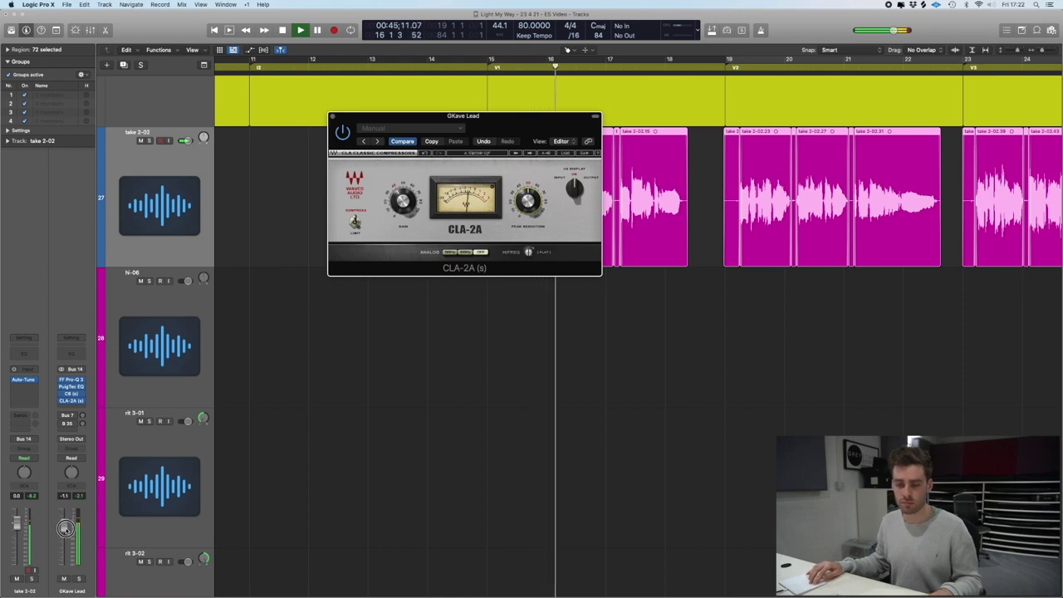
{"action": "left_click_drag", "start_coordinate": [63, 523], "coordinate": [63, 538]}
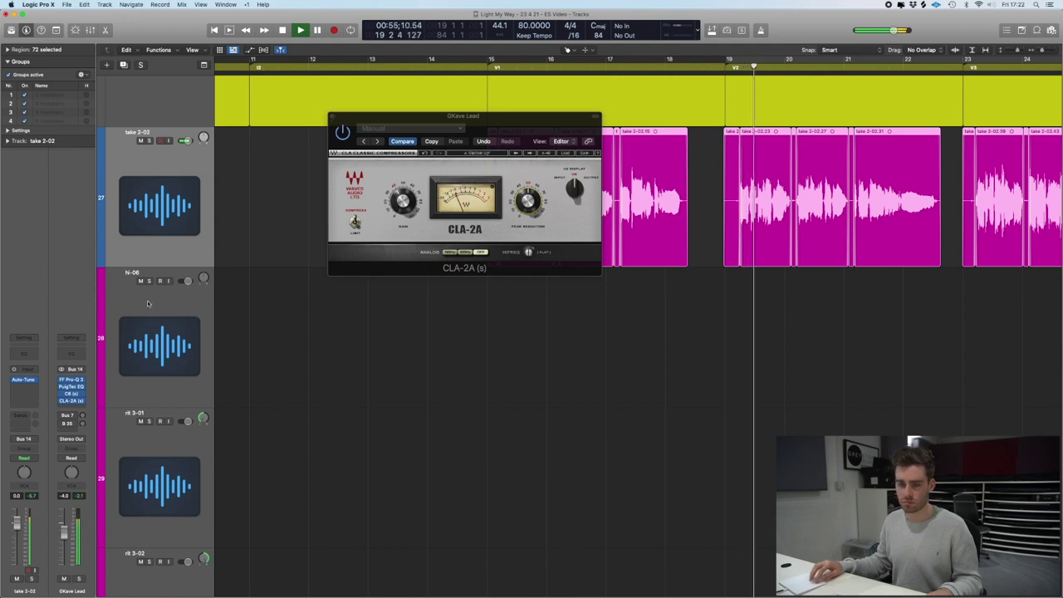
- Reorder the GKave Lead inserts so the CLA-2A comes before the C6, stop playback and close the CLA-2A window
{"action": "left_click_drag", "start_coordinate": [73, 394], "coordinate": [71, 408]}
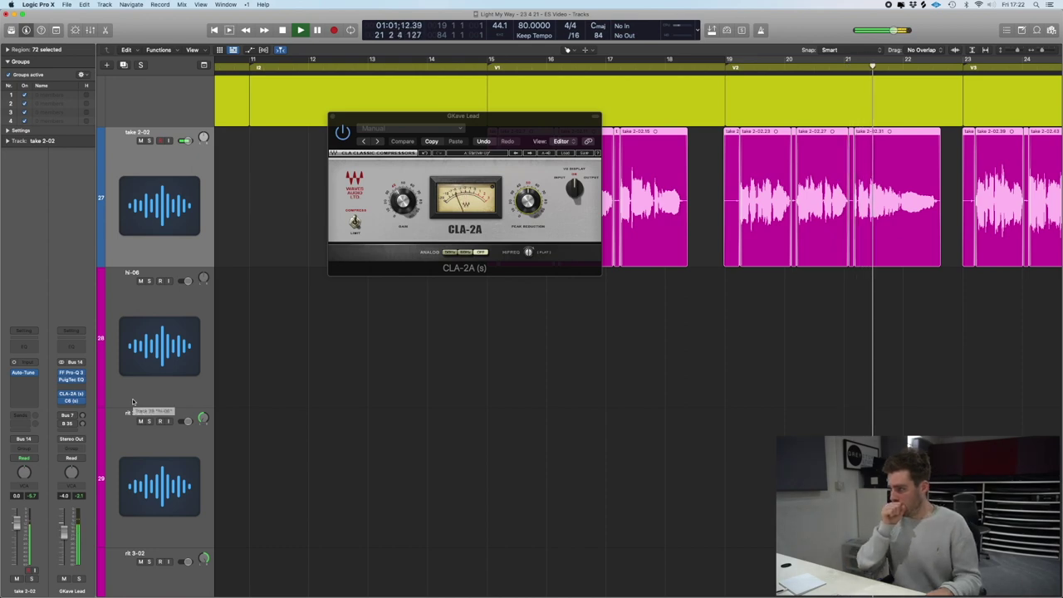
{"action": "key", "text": "space"}
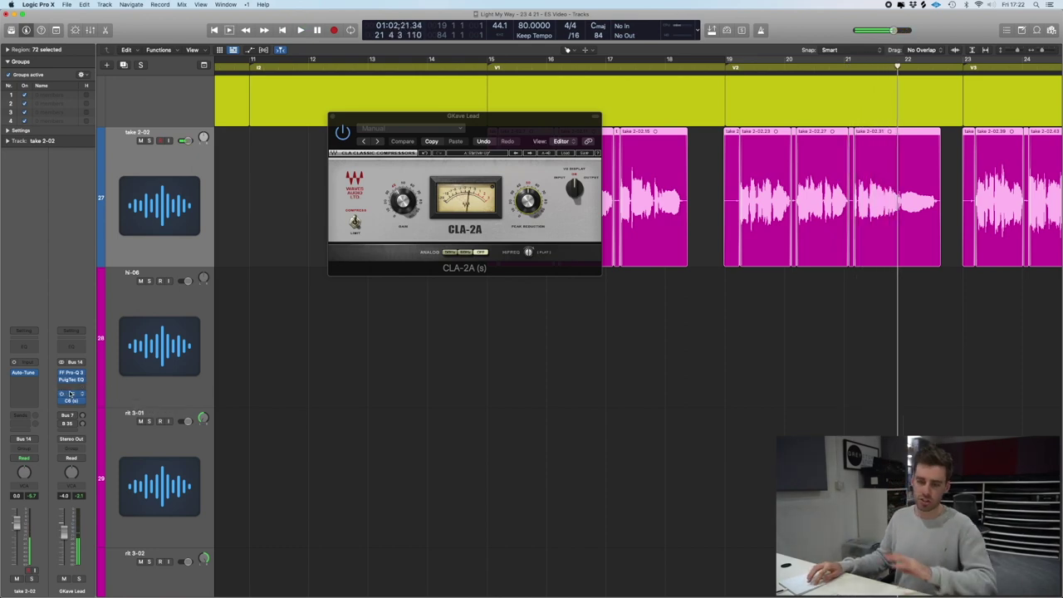
{"action": "left_click", "coordinate": [71, 390]}
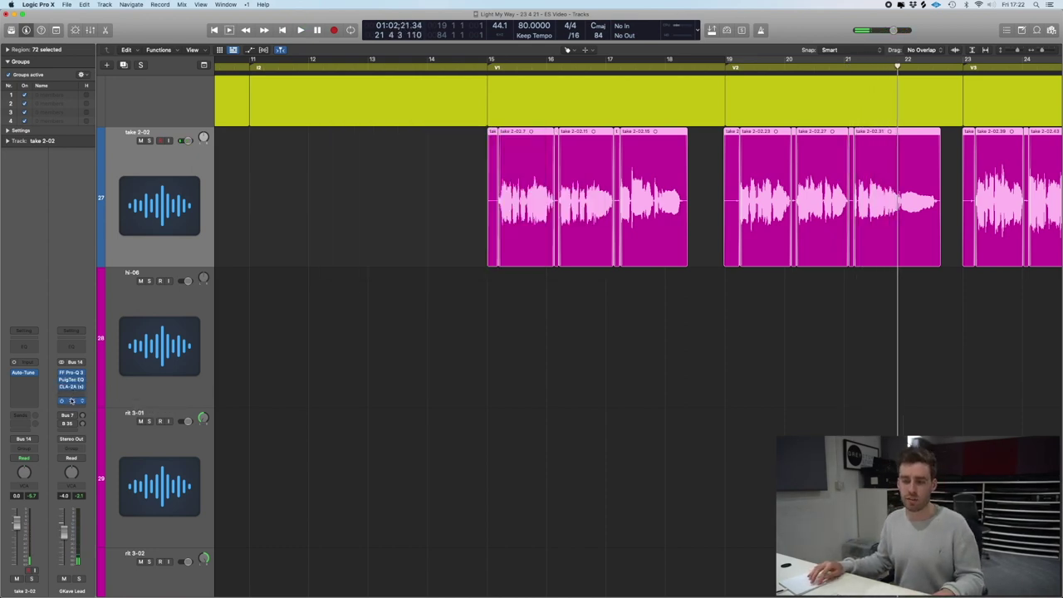
{"action": "left_click", "coordinate": [72, 395]}
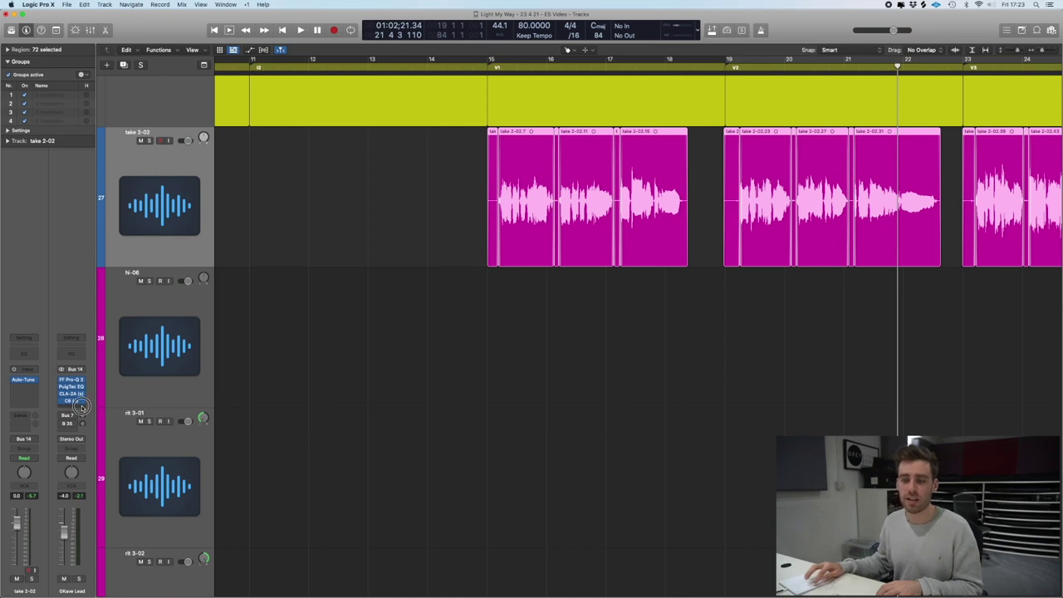
- Insert the FabFilter Pro-DS de-esser after the C6 on the GKave Lead bus
{"action": "left_click", "coordinate": [80, 406]}
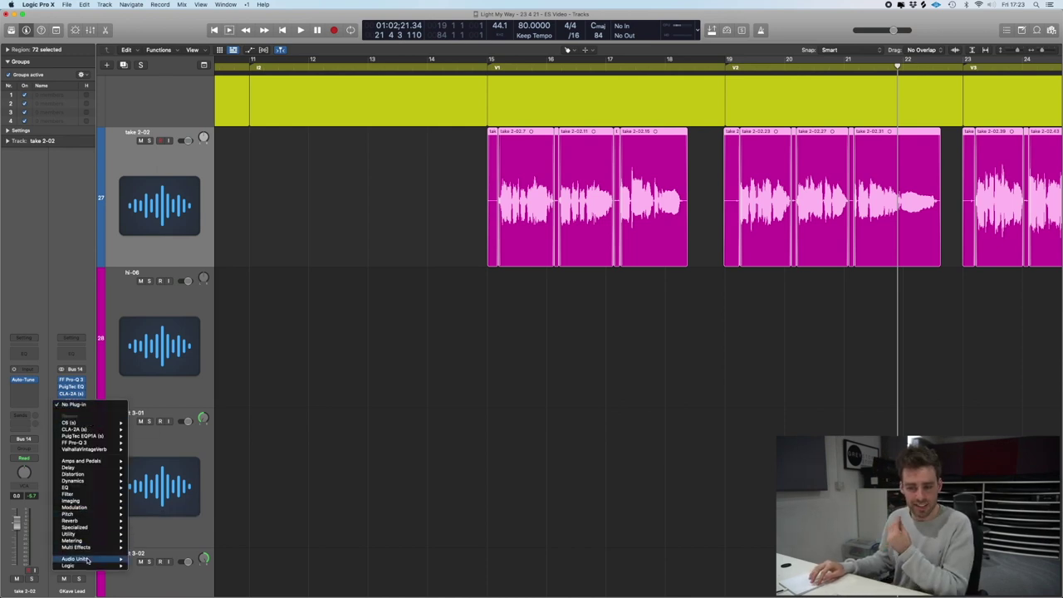
{"action": "mouse_move", "coordinate": [87, 559]}
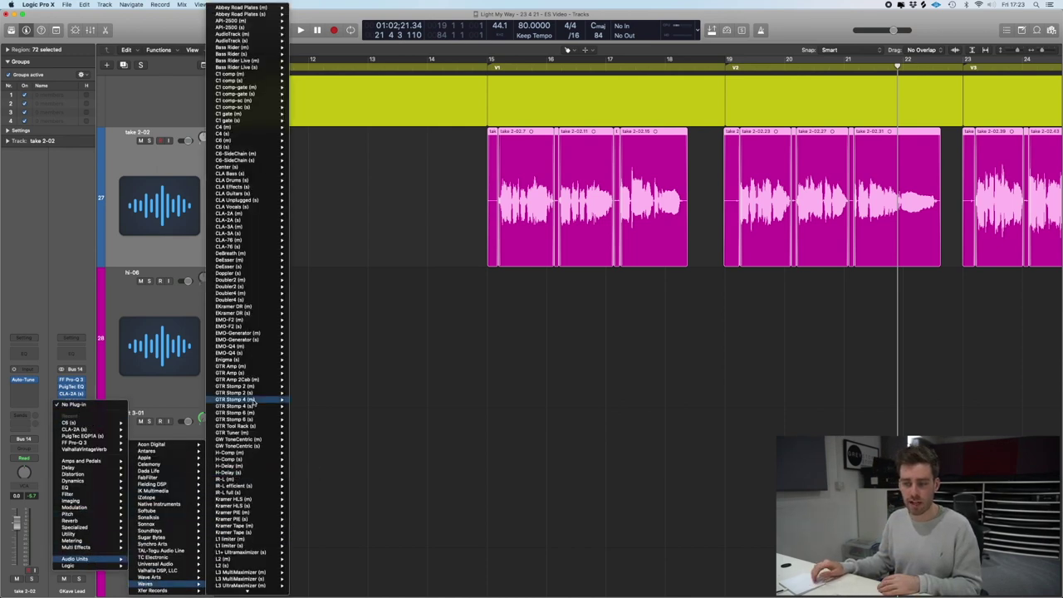
{"action": "mouse_move", "coordinate": [155, 478]}
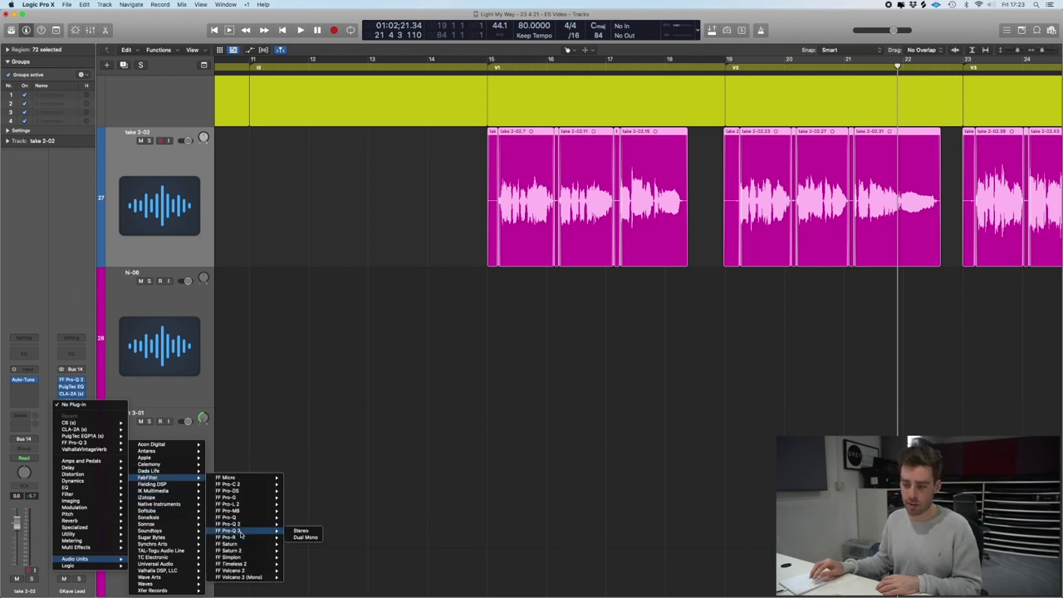
{"action": "left_click", "coordinate": [244, 490]}
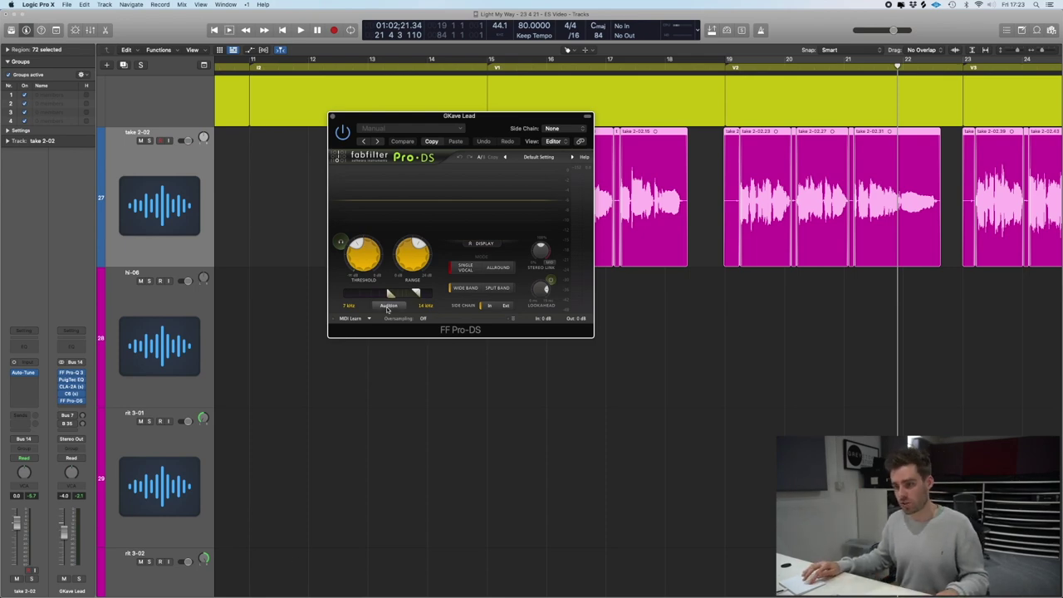
- Solo the GKave Lead bus and set the Pro-DS detection range to 2.858–5.06 kHz using its Audition mode
{"action": "key", "text": "space"}
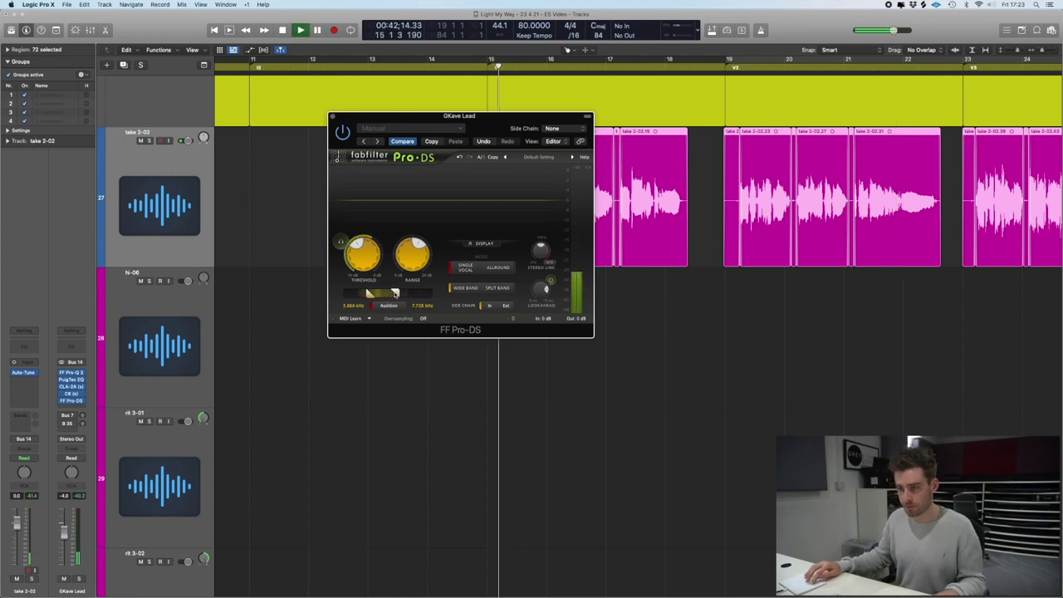
{"action": "left_click_drag", "start_coordinate": [387, 295], "coordinate": [380, 297]}
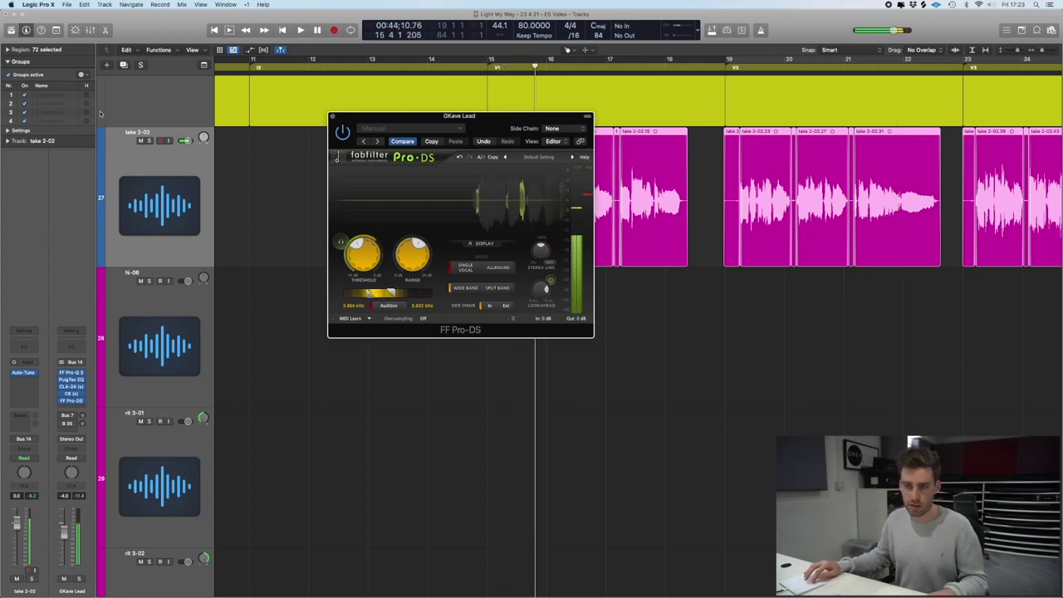
{"action": "left_click", "coordinate": [79, 579]}
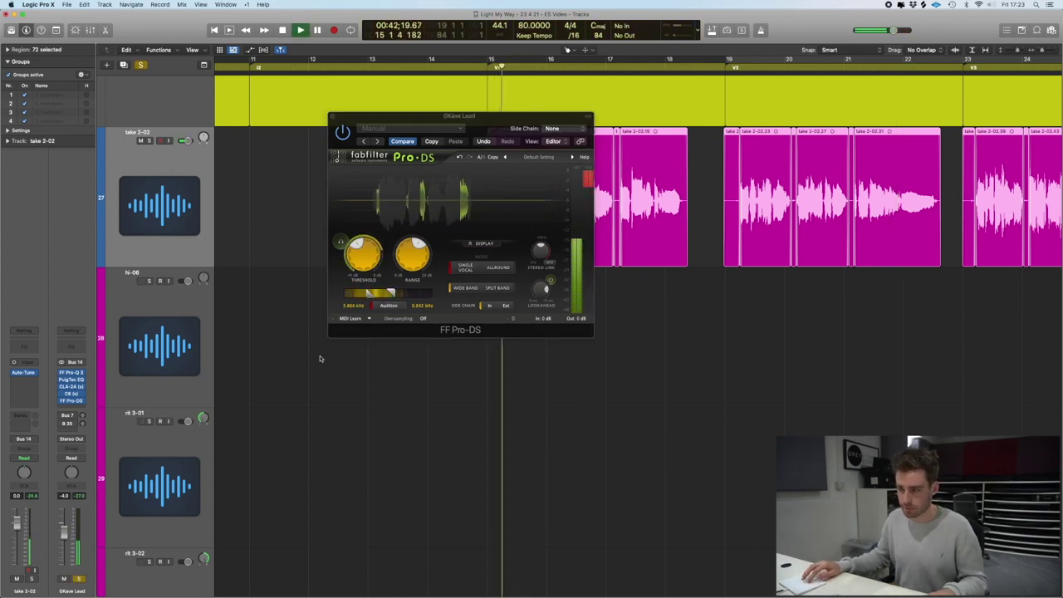
{"action": "left_click_drag", "start_coordinate": [382, 295], "coordinate": [375, 294]}
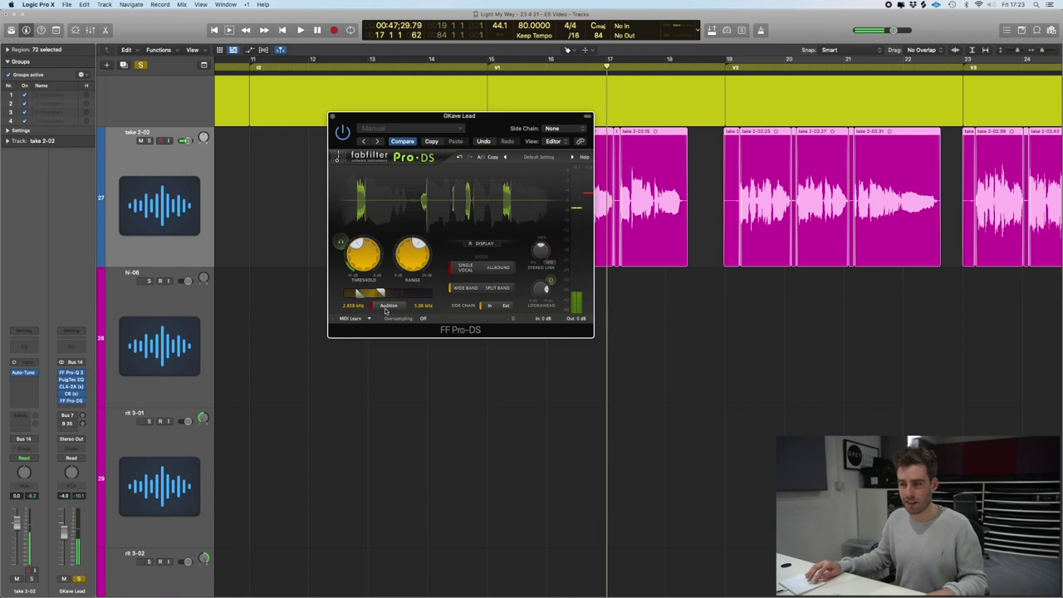
{"action": "key", "text": "space"}
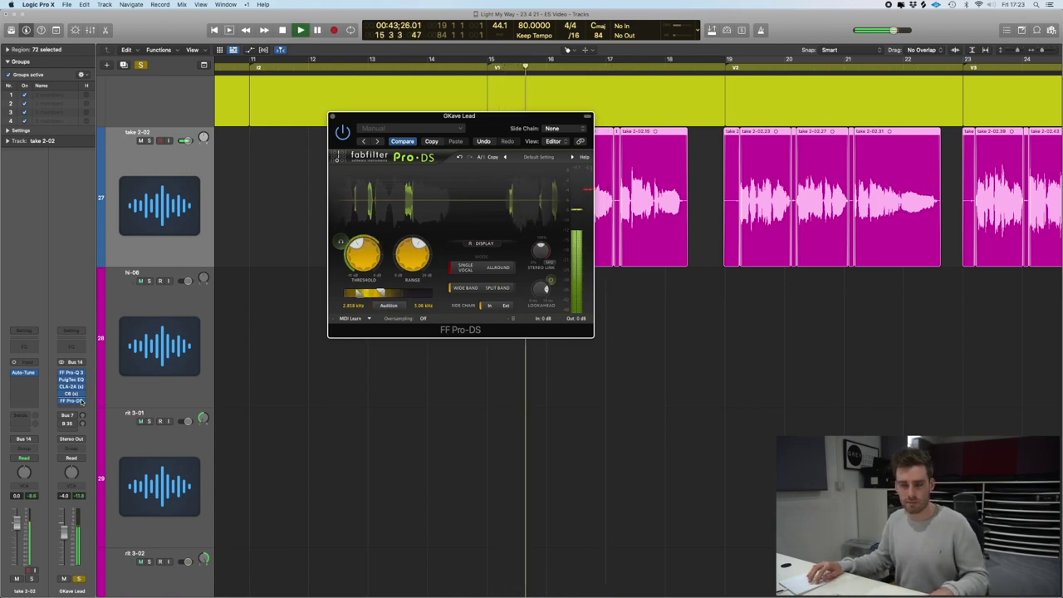
- Stop playback and duplicate the Pro-DS into the next insert slot of the GKave Lead bus
{"action": "key", "text": "space"}
{"action": "left_click_drag", "start_coordinate": [70, 402], "coordinate": [72, 407]}
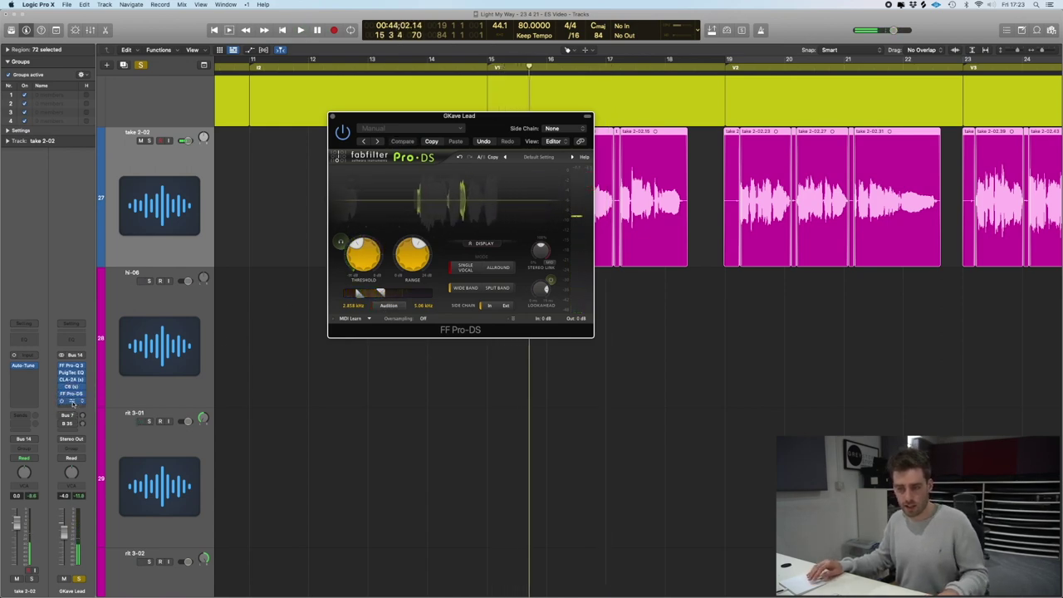
- Set the second Pro-DS's detection range to about 4.46–7.84 kHz during playback with its Audition mode, and close its window
{"action": "left_click", "coordinate": [73, 402]}
{"action": "key", "text": "space"}
{"action": "left_click", "coordinate": [393, 313]}
{"action": "left_click", "coordinate": [393, 313]}
{"action": "left_click_drag", "start_coordinate": [396, 302], "coordinate": [395, 301]}
{"action": "left_click", "coordinate": [404, 300]}
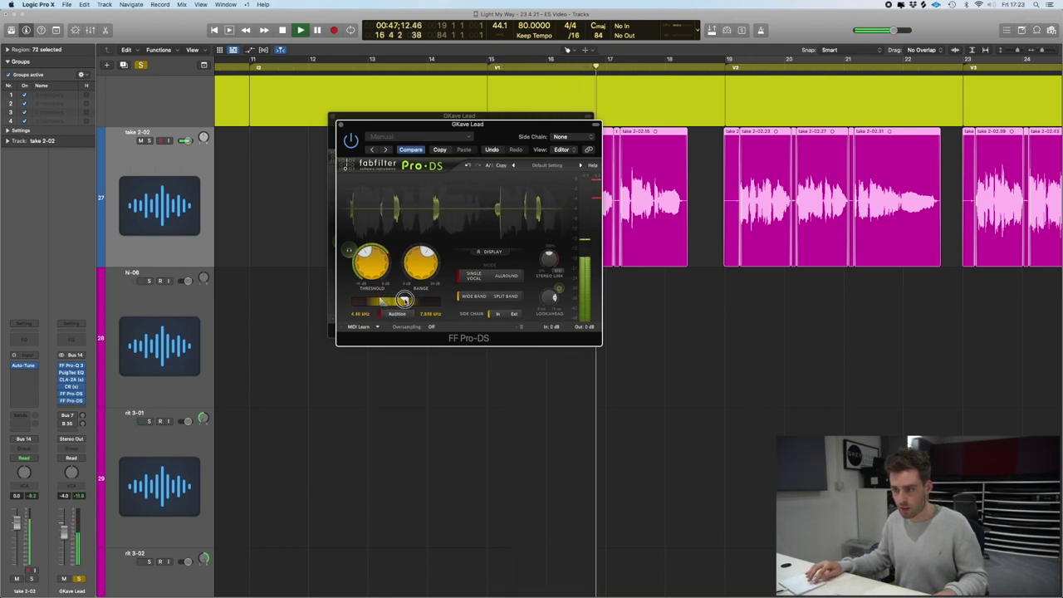
{"action": "key", "text": "space"}
{"action": "left_click", "coordinate": [397, 314]}
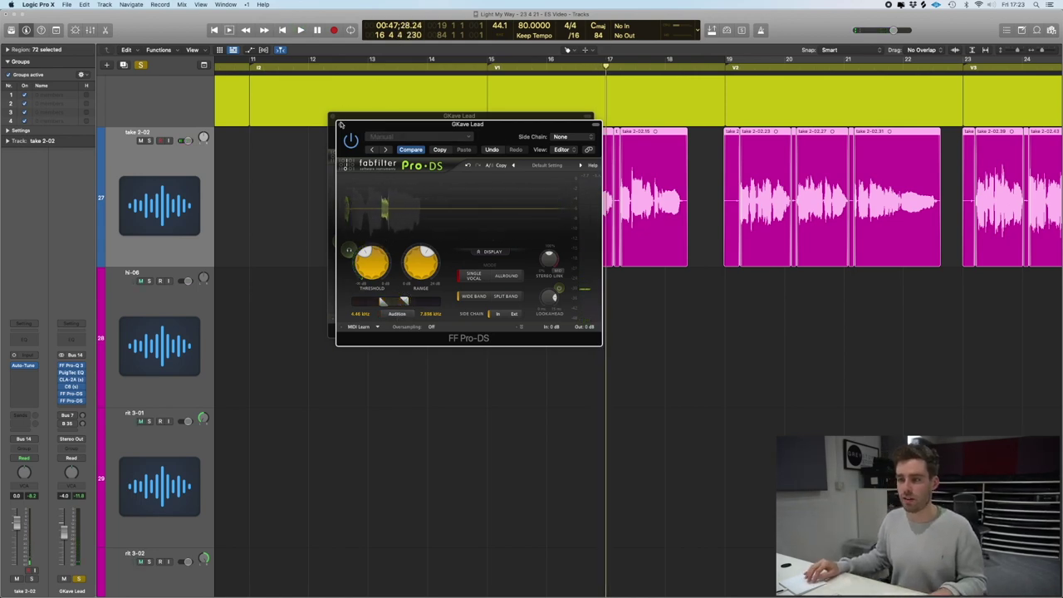
{"action": "left_click", "coordinate": [340, 124]}
- Play the lead vocal from the V3 marker, first soloed and then in the full mix, to check the de-essing
{"action": "key", "text": "space"}
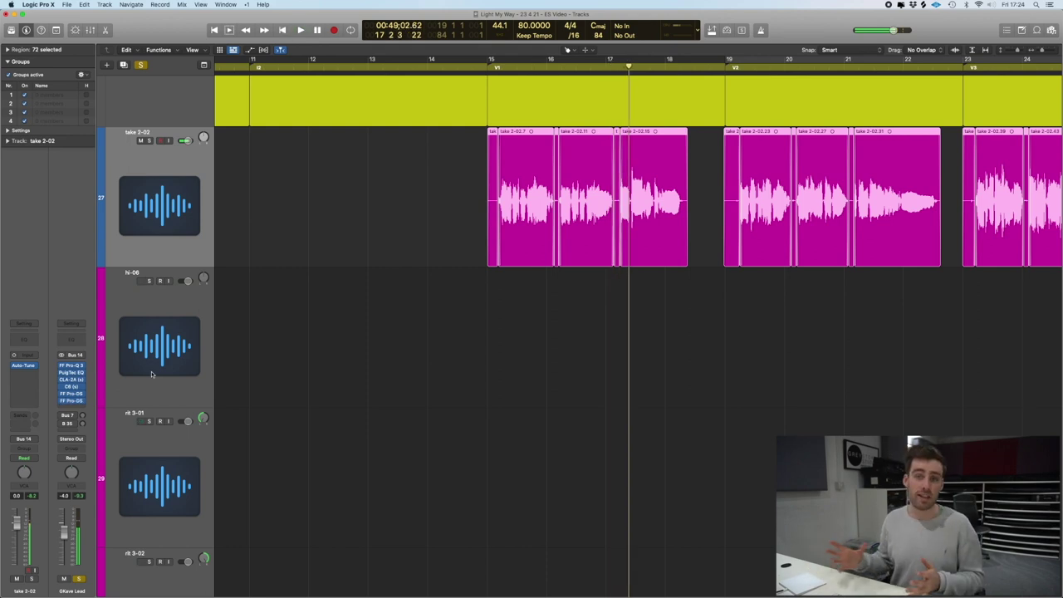
{"action": "scroll", "coordinate": [925, 245], "scroll_direction": "right", "scroll_amount": 10}
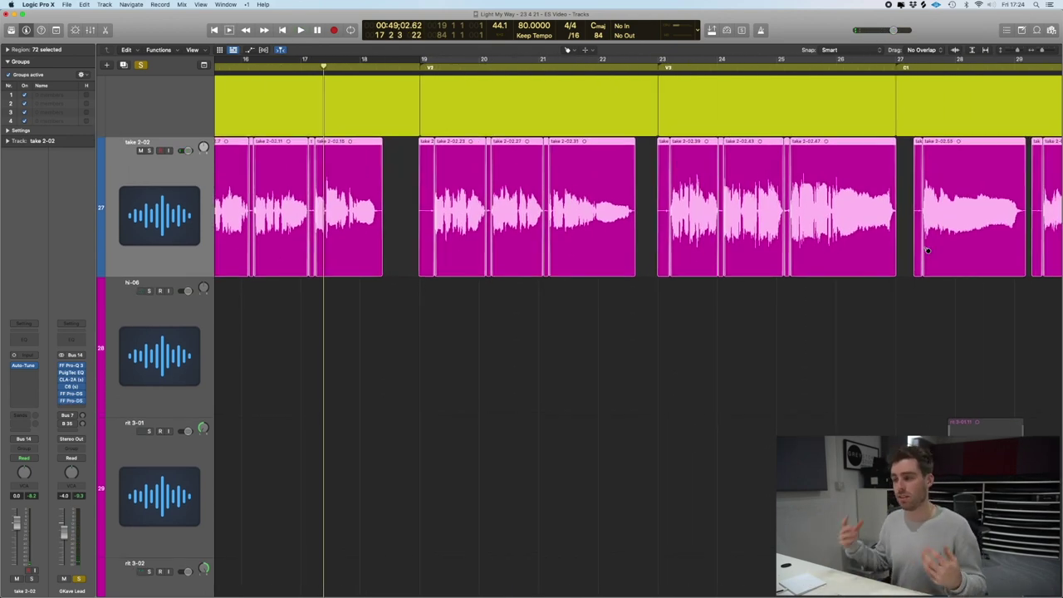
{"action": "left_click", "coordinate": [663, 64]}
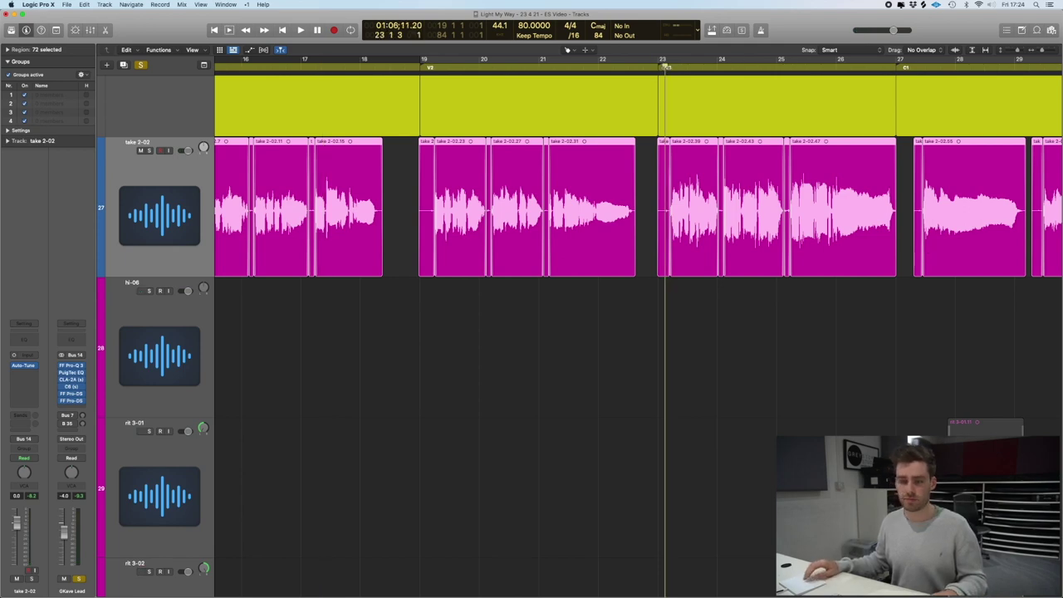
{"action": "key", "text": "space"}
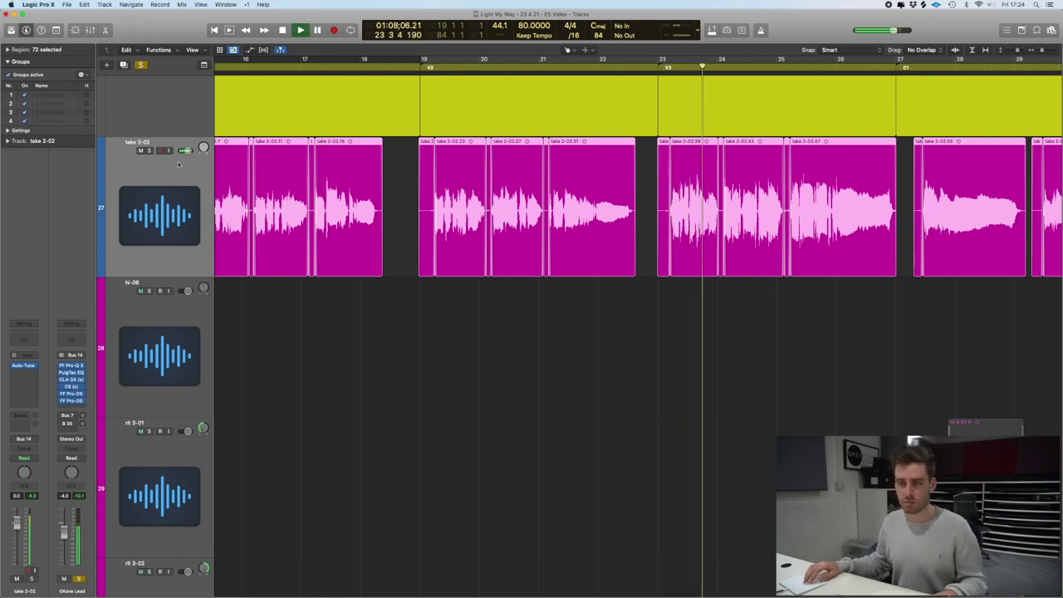
{"action": "left_click", "coordinate": [79, 578]}
{"action": "scroll", "coordinate": [363, 340], "scroll_direction": "left", "scroll_amount": 5}
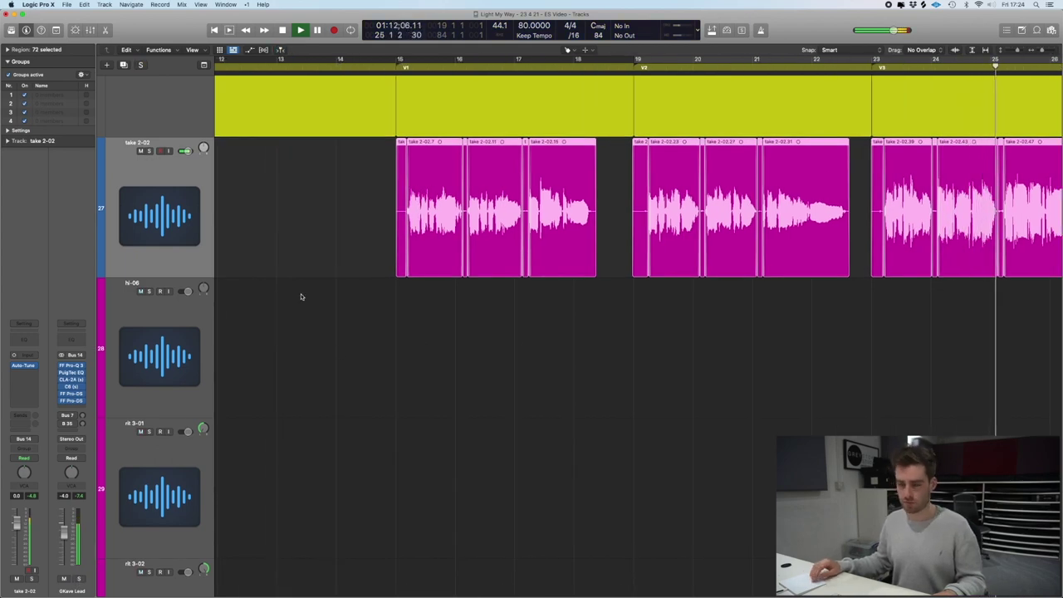
{"action": "key", "text": "space"}
- Insert a second FabFilter Pro-Q 3 at the end of the GKave Lead chain and move its window clear of the ruler
{"action": "left_click", "coordinate": [79, 407]}
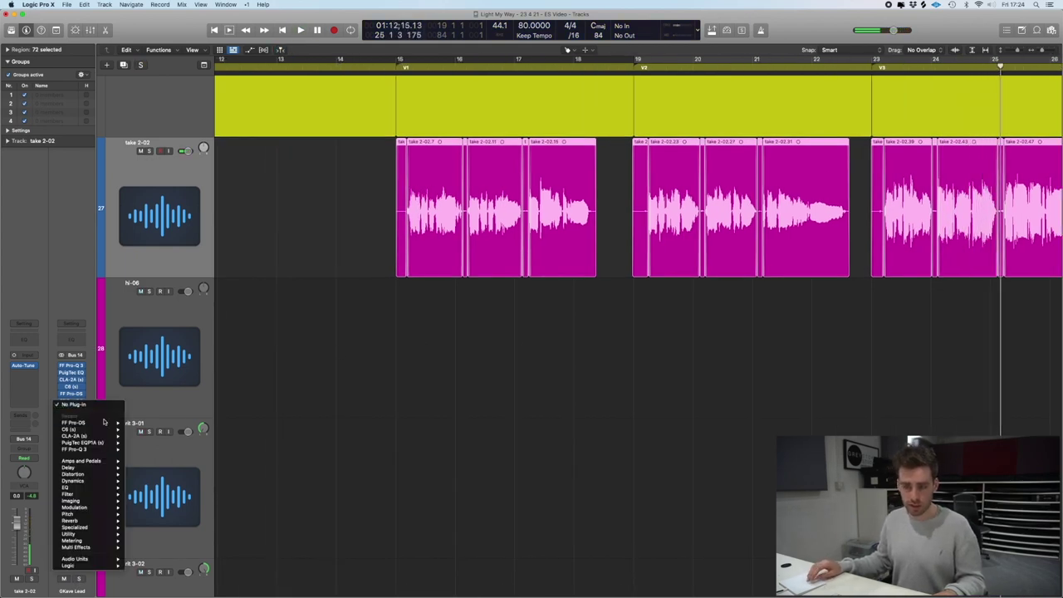
{"action": "left_click", "coordinate": [89, 450]}
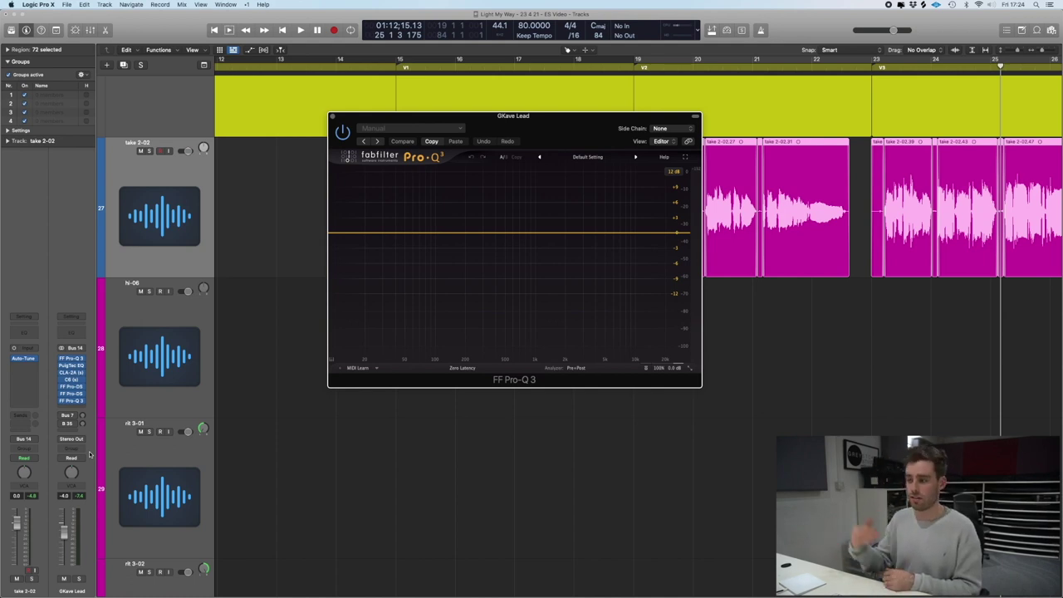
{"action": "left_click_drag", "start_coordinate": [528, 130], "coordinate": [463, 228]}
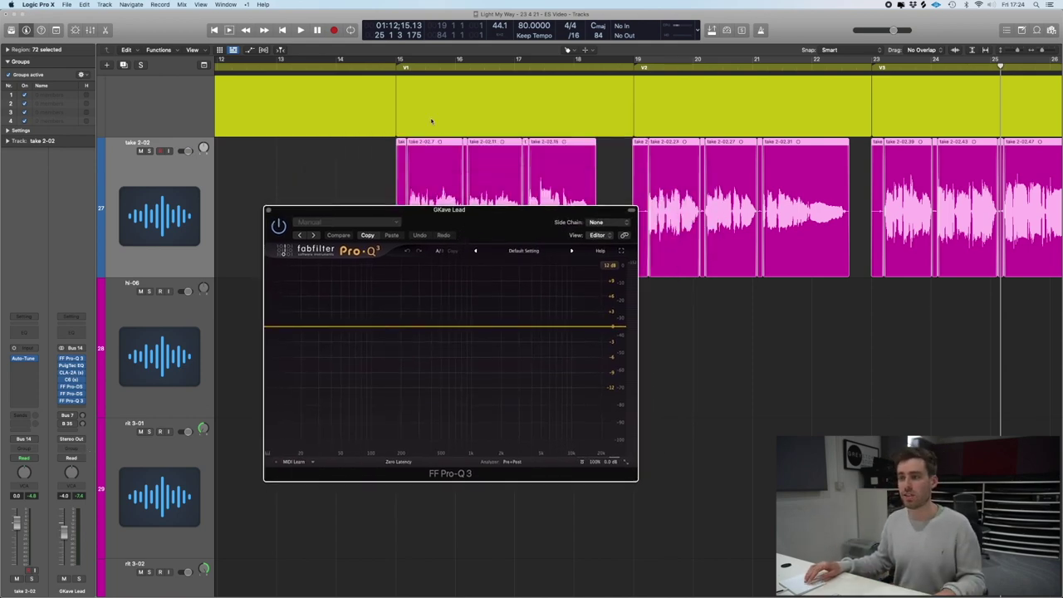
- Solo the GKave Lead bus, play from V1 and place a narrow Pro-Q 3 band on the resonance at about 220 Hz using band solo
{"action": "left_click", "coordinate": [409, 63]}
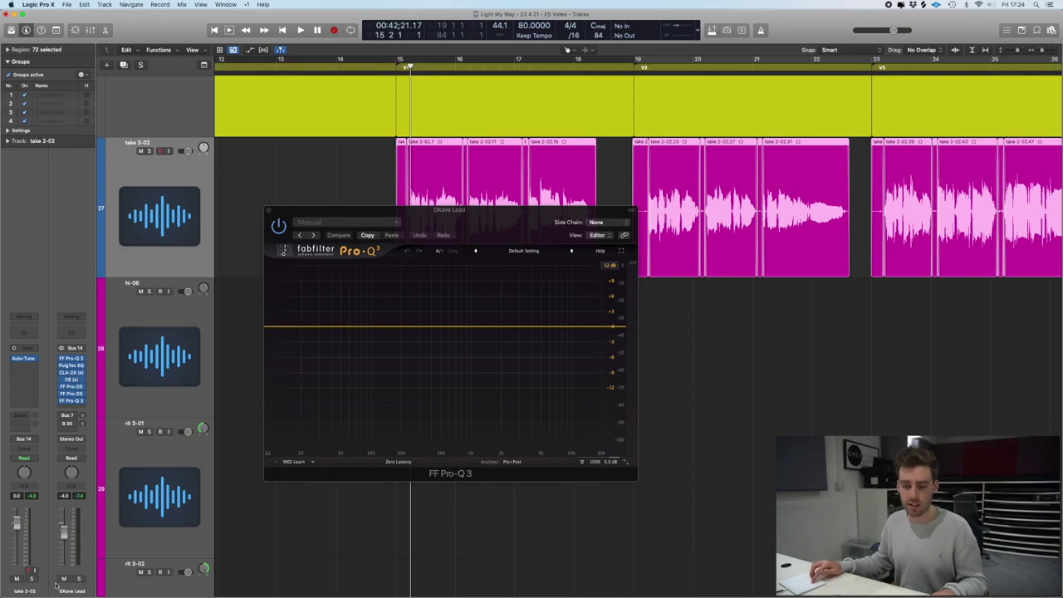
{"action": "left_click", "coordinate": [402, 326]}
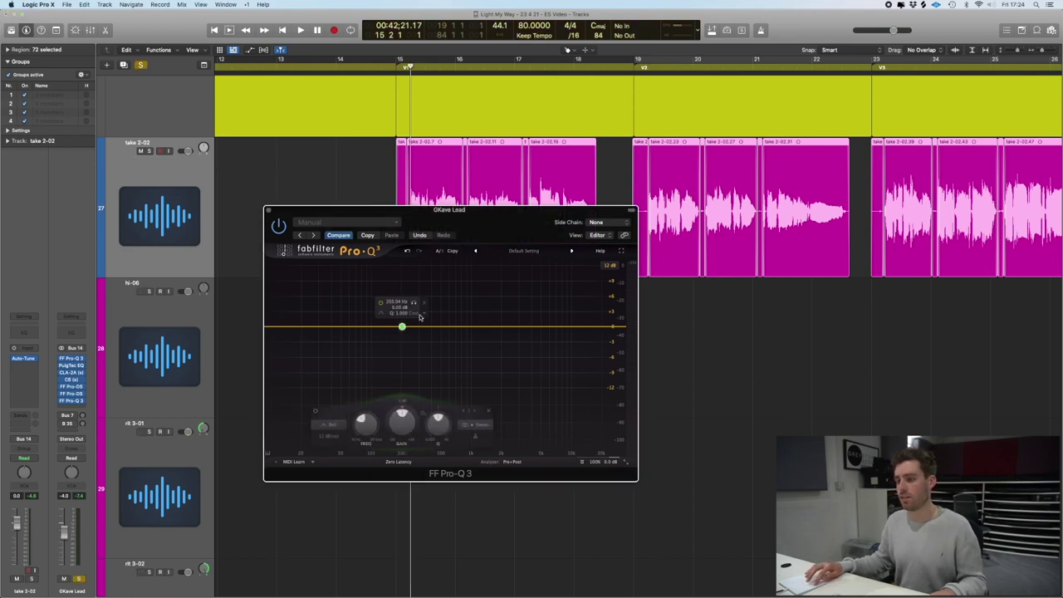
{"action": "key", "text": "space"}
{"action": "left_click_drag", "start_coordinate": [417, 304], "coordinate": [418, 327]}
- Add two more narrow bands on resonances at about 482 Hz and 800 Hz, locating them with band solo
{"action": "left_click", "coordinate": [455, 327]}
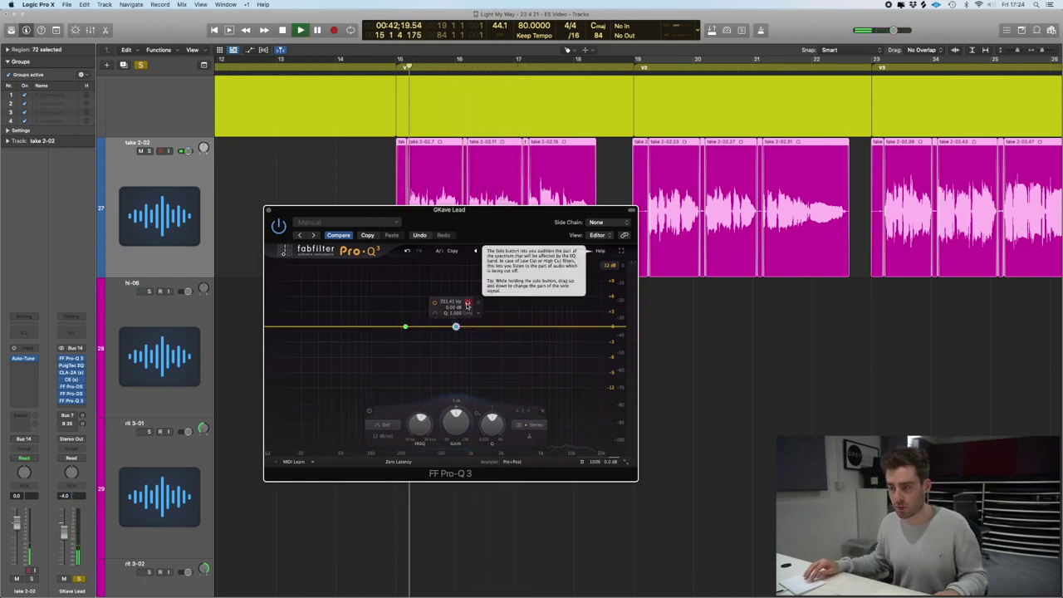
{"action": "key", "text": "space"}
{"action": "left_click_drag", "start_coordinate": [467, 304], "coordinate": [453, 329]}
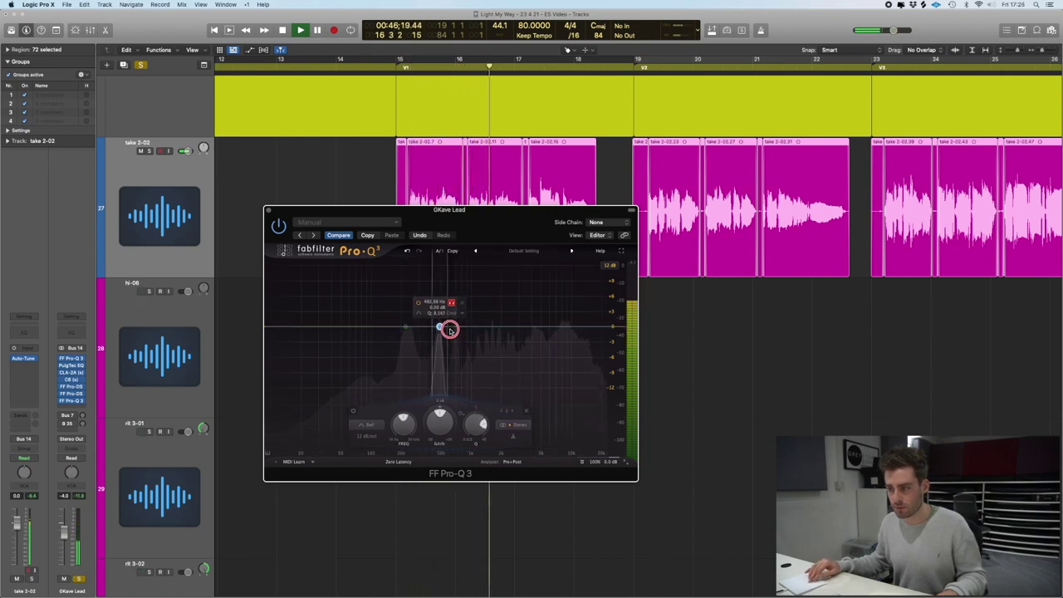
{"action": "left_click_drag", "start_coordinate": [450, 331], "coordinate": [450, 331]}
{"action": "left_click", "coordinate": [491, 326]}
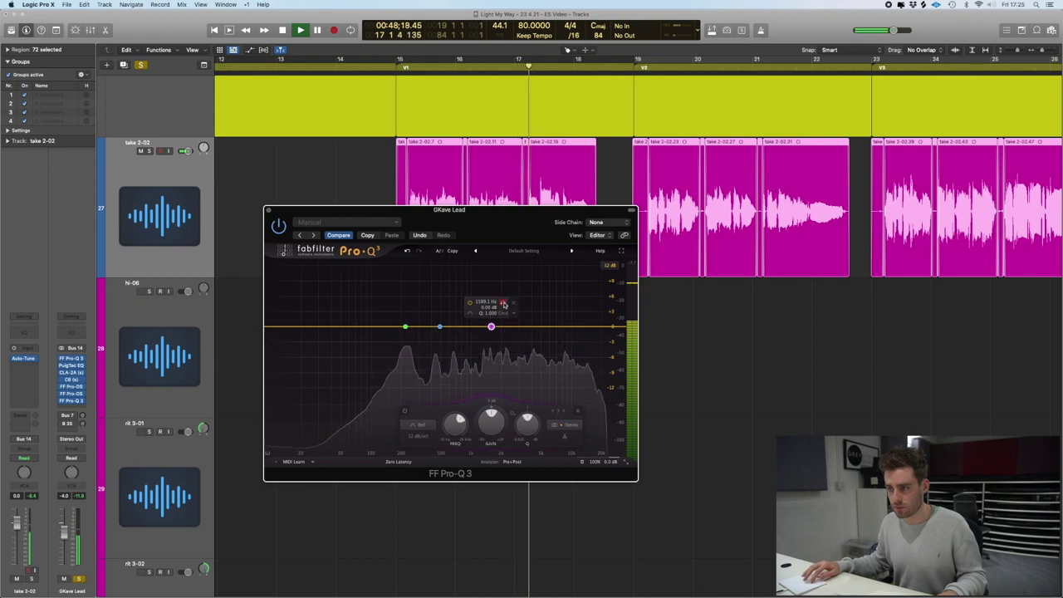
{"action": "left_click_drag", "start_coordinate": [503, 304], "coordinate": [499, 335]}
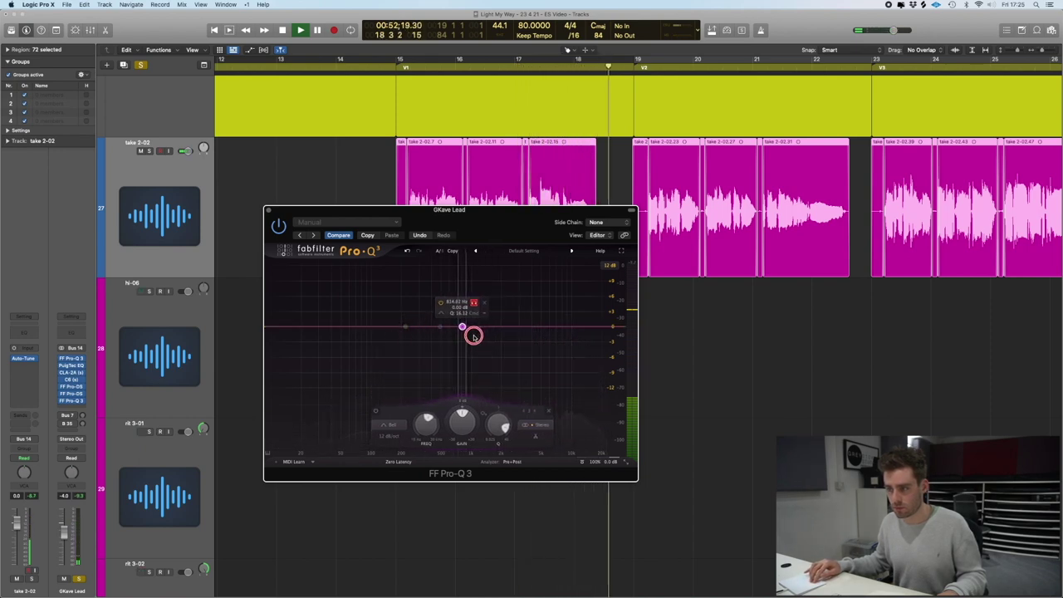
{"action": "left_click_drag", "start_coordinate": [476, 333], "coordinate": [466, 330]}
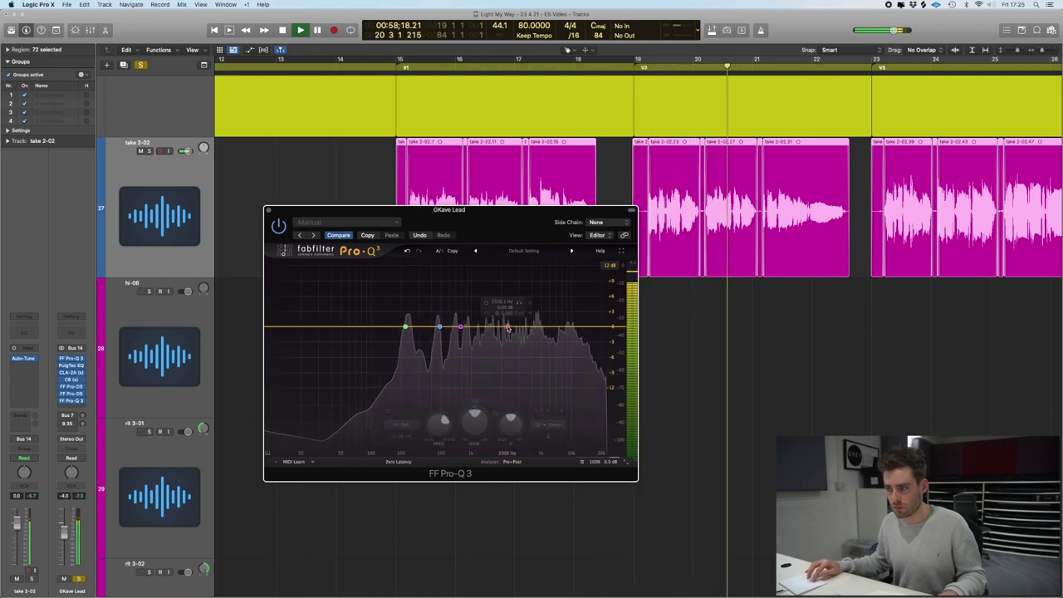
- Add five more narrow bands on resonances between about 1 and 10 kHz and select all eight bands
{"action": "left_click_drag", "start_coordinate": [508, 327], "coordinate": [492, 334]}
{"action": "left_click", "coordinate": [515, 327]}
{"action": "left_click_drag", "start_coordinate": [528, 303], "coordinate": [514, 336]}
{"action": "left_click", "coordinate": [541, 327]}
{"action": "left_click_drag", "start_coordinate": [554, 303], "coordinate": [545, 333]}
{"action": "left_click", "coordinate": [567, 326]}
{"action": "left_click", "coordinate": [578, 302]}
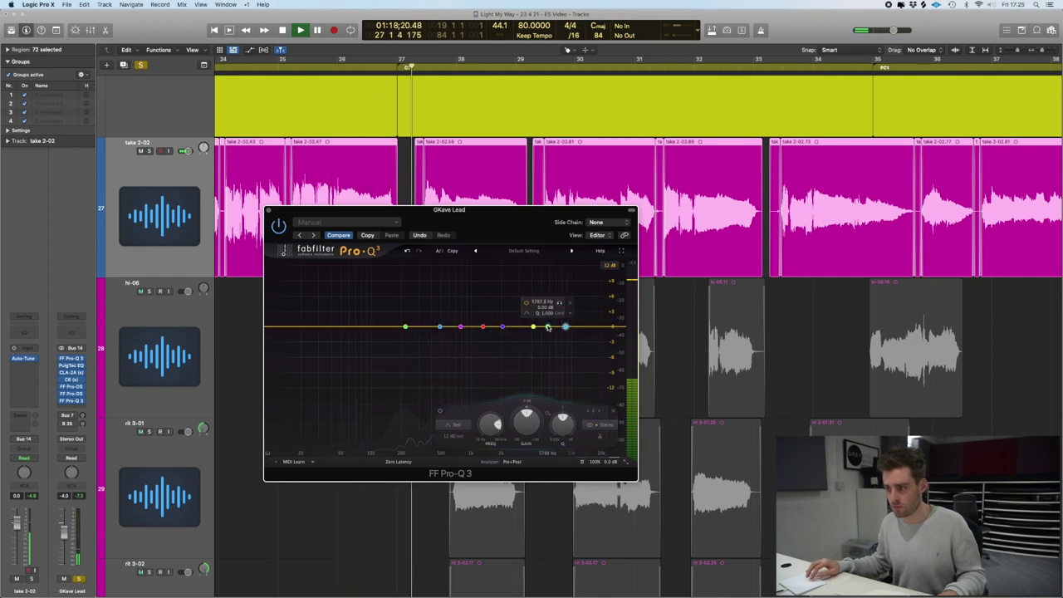
{"action": "left_click_drag", "start_coordinate": [547, 327], "coordinate": [385, 268]}
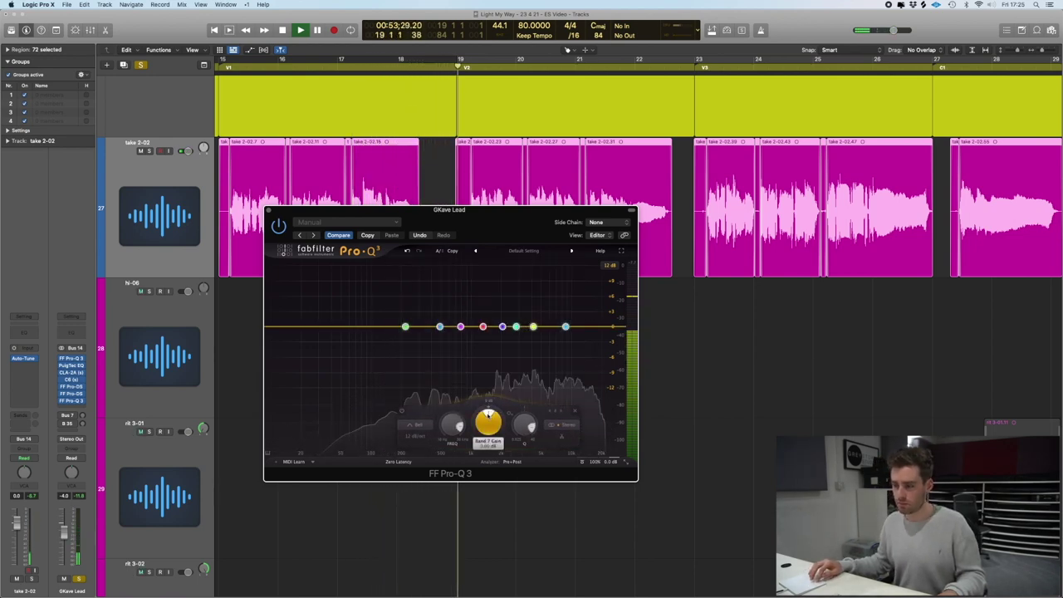
- Boost all eight bands to audition the resonances, and replace the boost with 0 dB gain and a dynamic range of about -2.9 dB
{"action": "left_click_drag", "start_coordinate": [489, 425], "coordinate": [483, 372]}
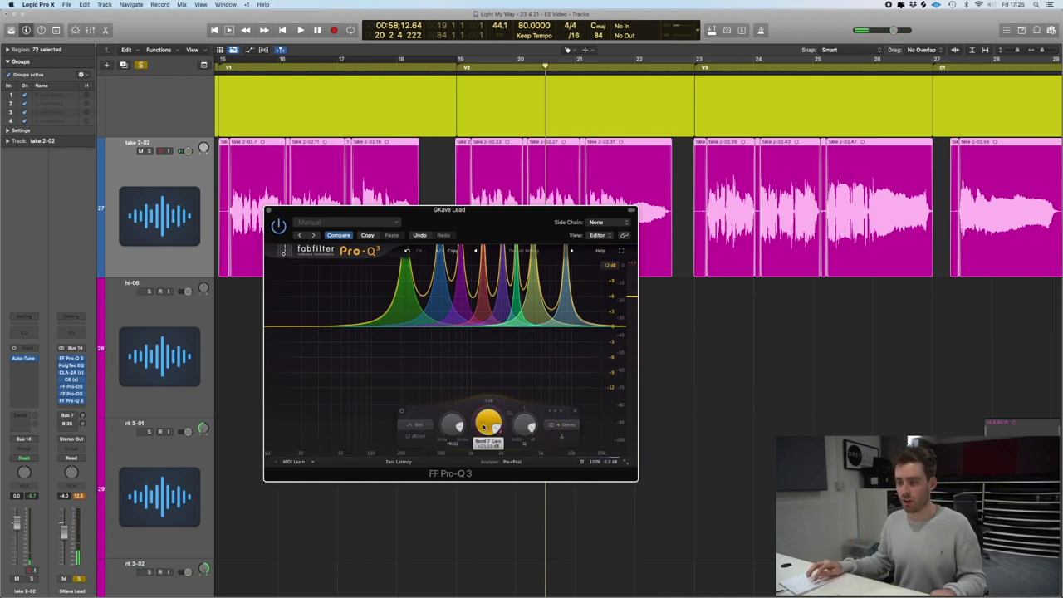
{"action": "double_click", "coordinate": [484, 426]}
{"action": "left_click_drag", "start_coordinate": [486, 419], "coordinate": [470, 445]}
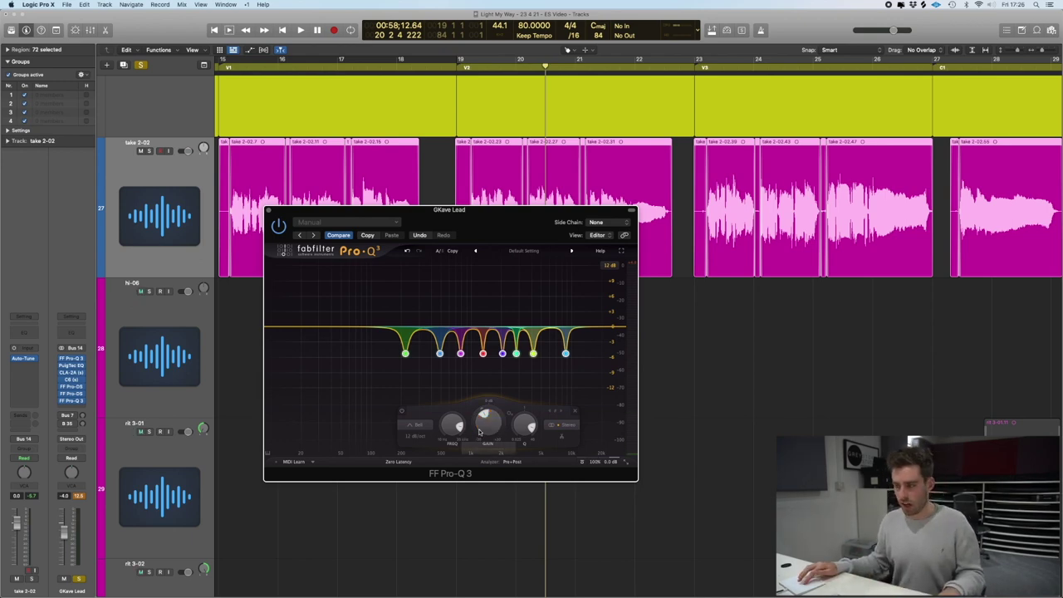
{"action": "left_click", "coordinate": [485, 428], "text": "super"}
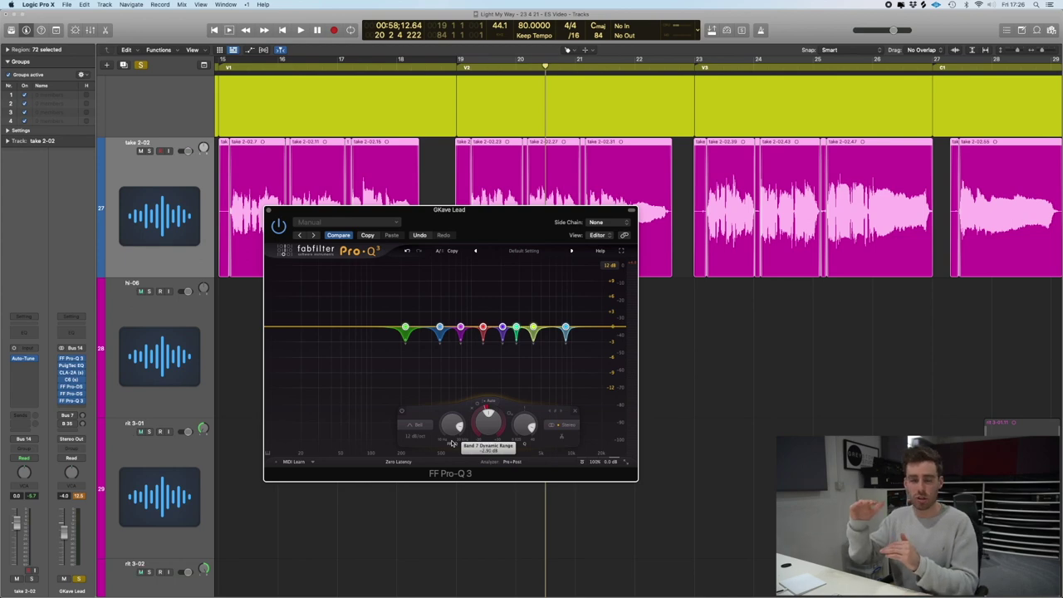
- Lower the gain of all eight bands to about -0.3 dB during playback, stop and close the Pro-Q 3 window
{"action": "key", "text": "space"}
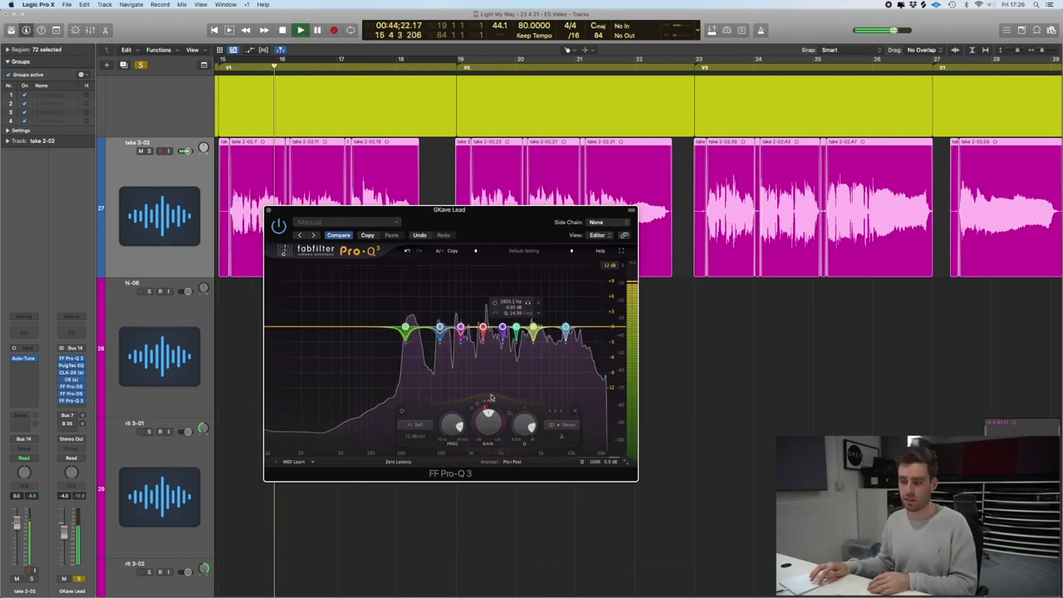
{"action": "left_click_drag", "start_coordinate": [484, 414], "coordinate": [473, 416]}
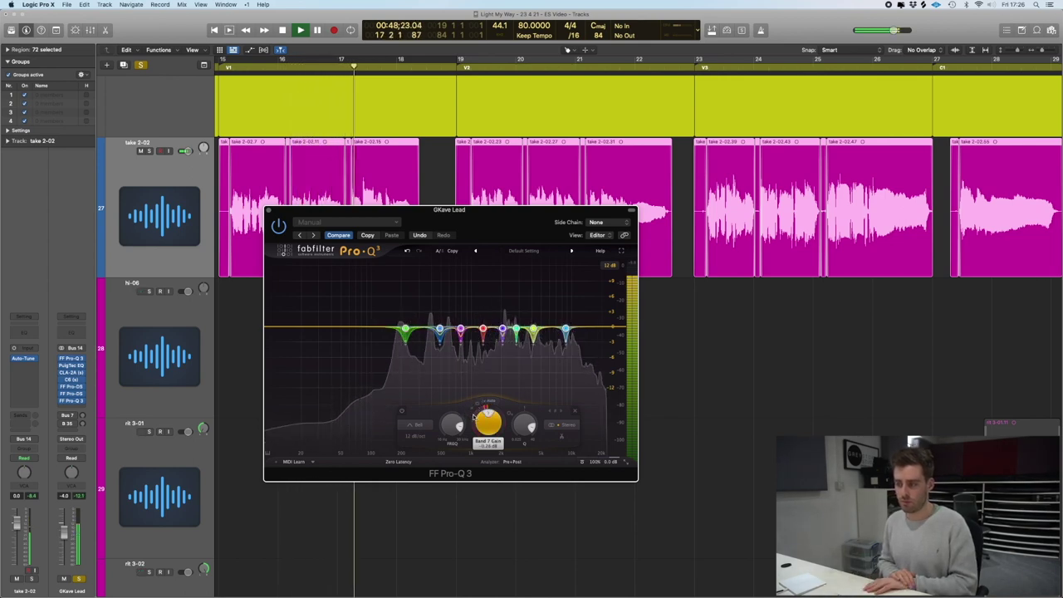
{"action": "key", "text": "space"}
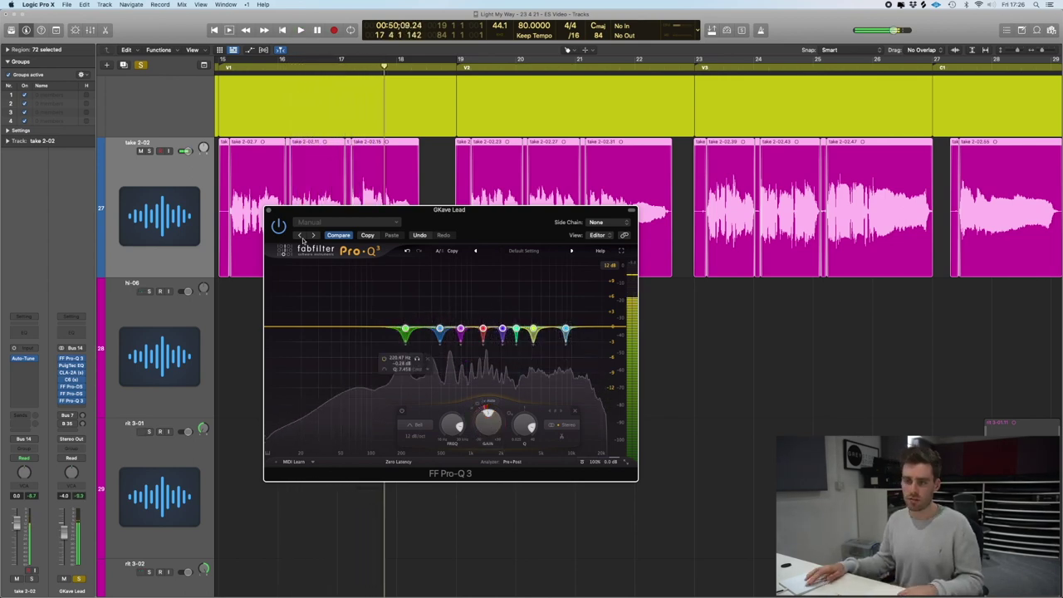
{"action": "left_click", "coordinate": [270, 210]}
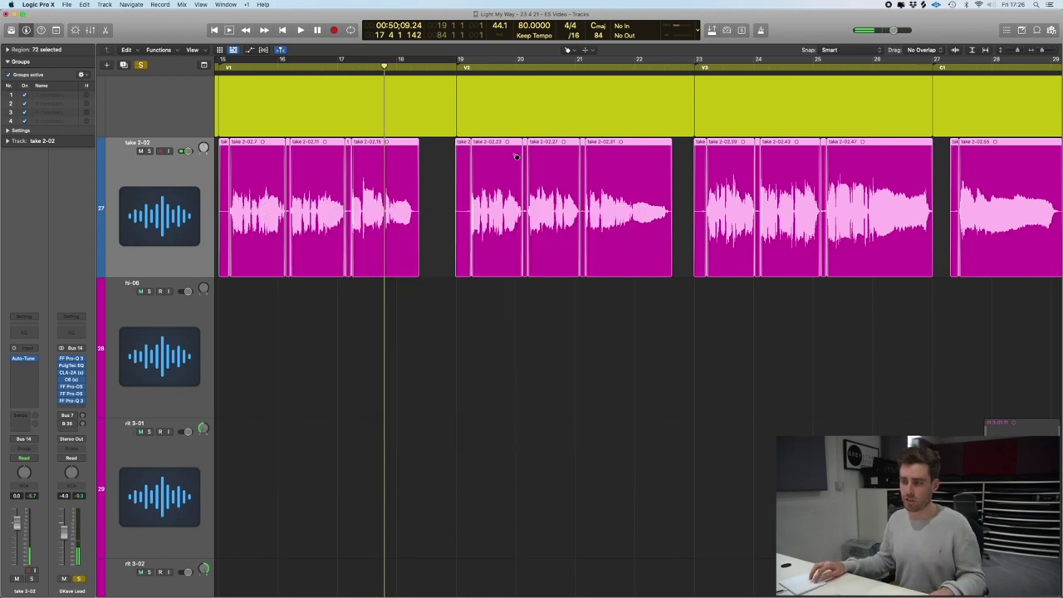
- Play the soloed vocal from V1 and compare it with all GKave Lead inserts bypassed and re-enabled
{"action": "scroll", "coordinate": [532, 167], "scroll_direction": "left", "scroll_amount": 5}
{"action": "left_click", "coordinate": [364, 70]}
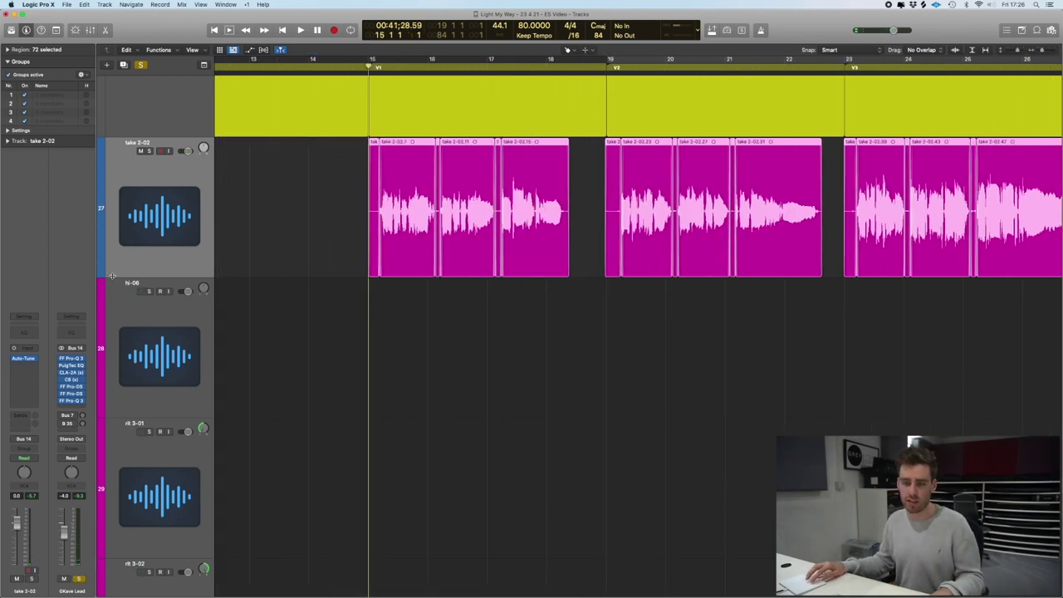
{"action": "key", "text": "space"}
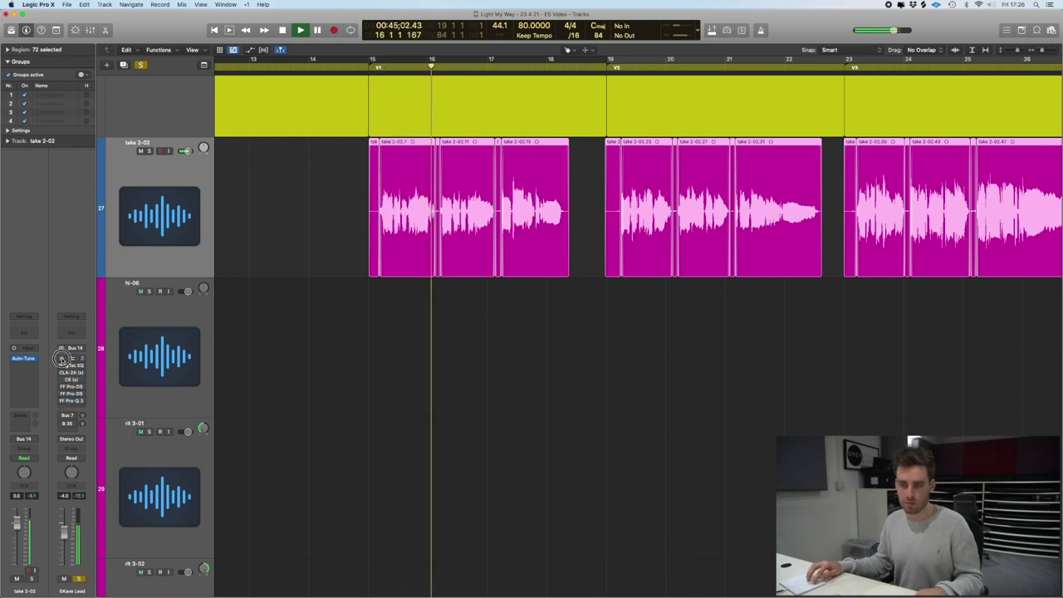
{"action": "left_click", "coordinate": [61, 367]}
{"action": "left_click", "coordinate": [61, 373]}
{"action": "left_click", "coordinate": [61, 380]}
{"action": "left_click", "coordinate": [62, 387]}
{"action": "left_click", "coordinate": [61, 394]}
{"action": "left_click", "coordinate": [62, 402]}
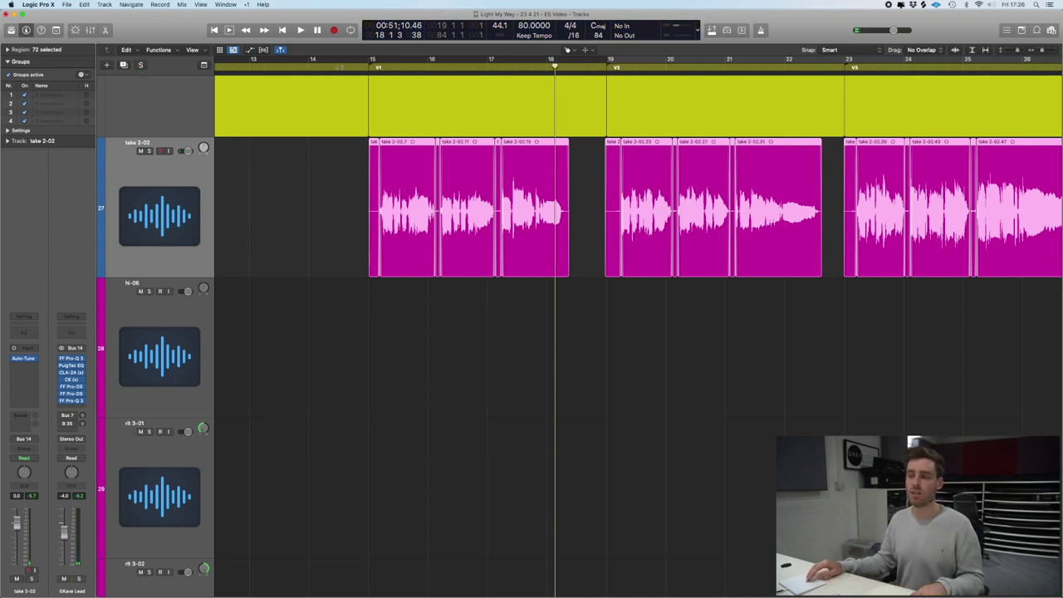
- Play the full mix from the V1 marker to hear the processed vocal in context, and stop playback
{"action": "left_click", "coordinate": [368, 68]}
{"action": "key", "text": "space"}
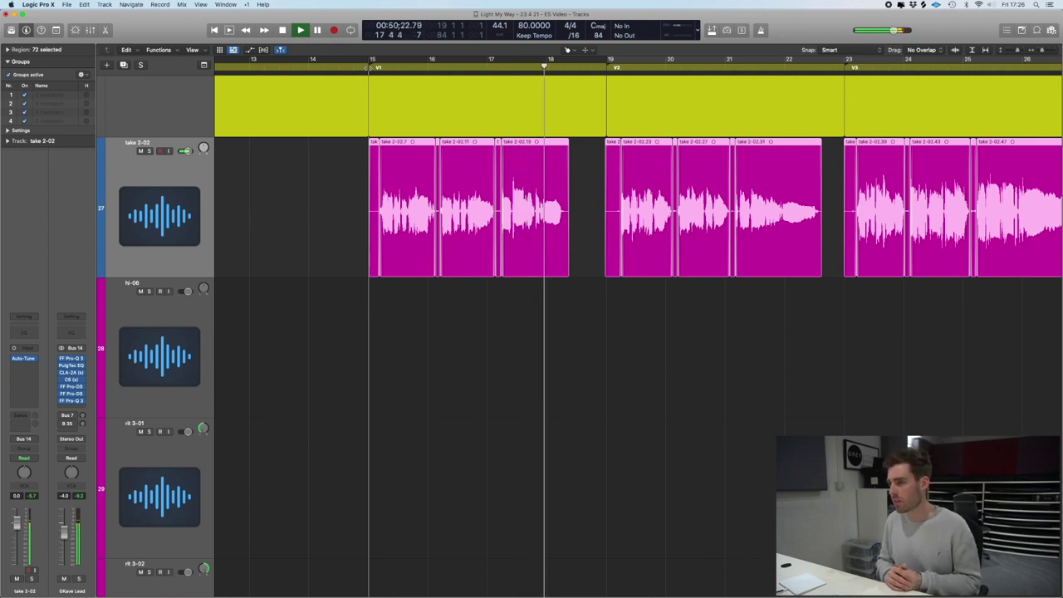
{"action": "key", "text": "space"}
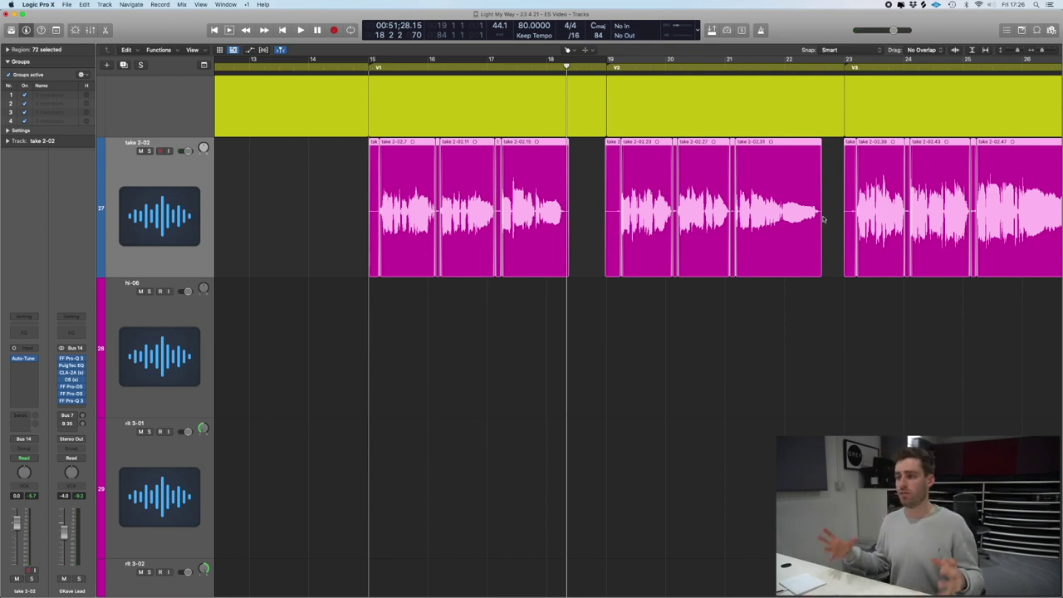
- Create a track in the arrangement for the GKave Lead bus
{"action": "scroll", "coordinate": [824, 218], "scroll_direction": "right", "scroll_amount": 5}
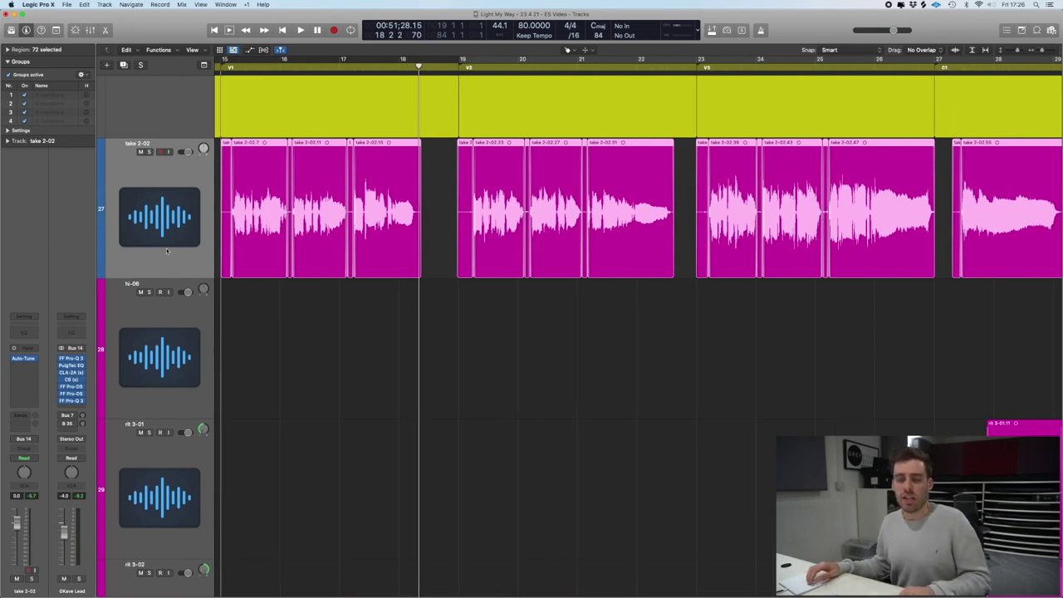
{"action": "scroll", "coordinate": [154, 445], "scroll_direction": "down", "scroll_amount": 2}
{"action": "scroll", "coordinate": [154, 445], "scroll_direction": "up", "scroll_amount": 2}
{"action": "right_click", "coordinate": [72, 591]}
{"action": "left_click", "coordinate": [97, 567]}
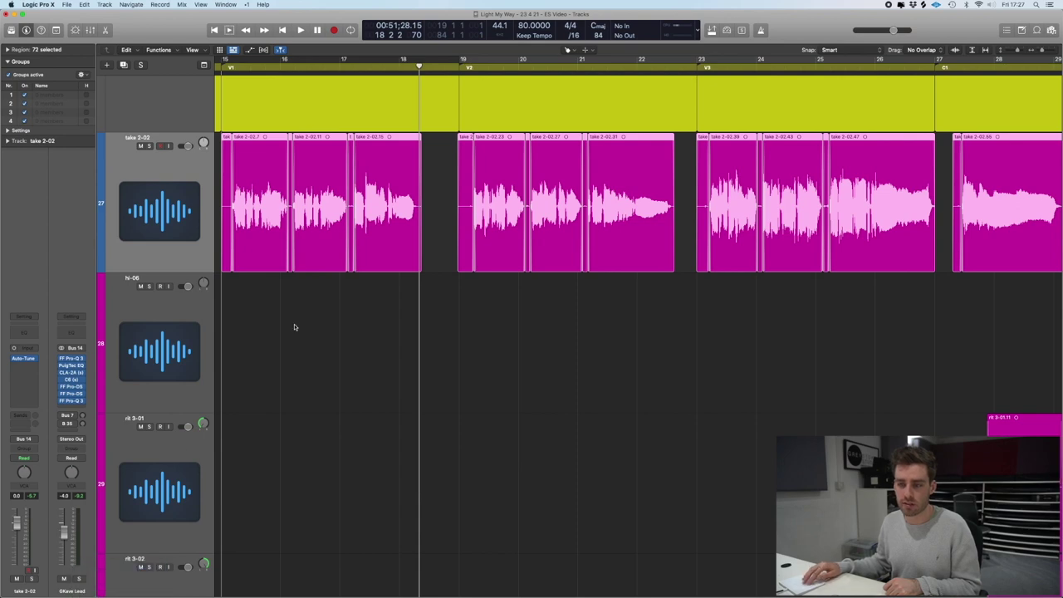
- Open the Abbey Road Plates reverb on the Plate bus fed by the GKave Lead's Bus 7 send, and solo GKave Lead
{"action": "left_click", "coordinate": [23, 414]}
{"action": "left_click", "coordinate": [23, 415]}
{"action": "left_click", "coordinate": [70, 360]}
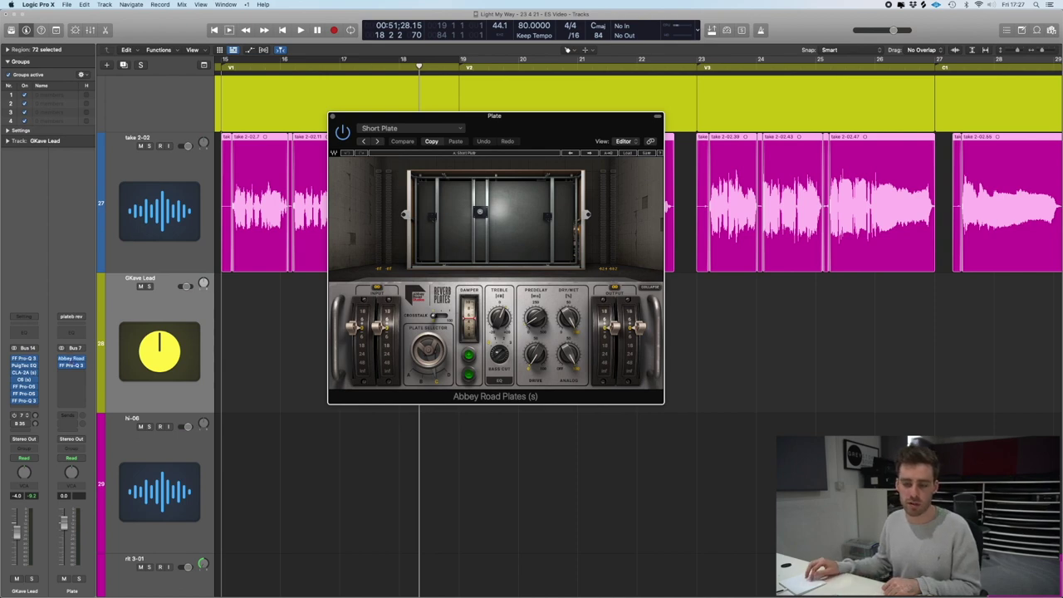
{"action": "left_click", "coordinate": [30, 578]}
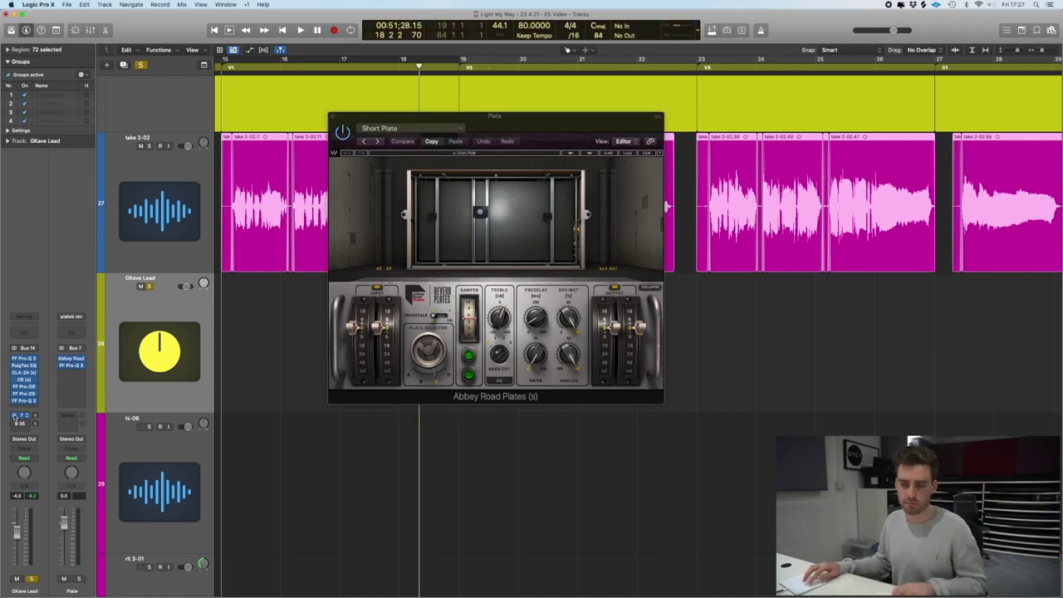
- Play from the V1 marker, unsolo GKave Lead, raise its Bus 7 send to blend in the plate reverb, and close the reverb
{"action": "key", "text": "space"}
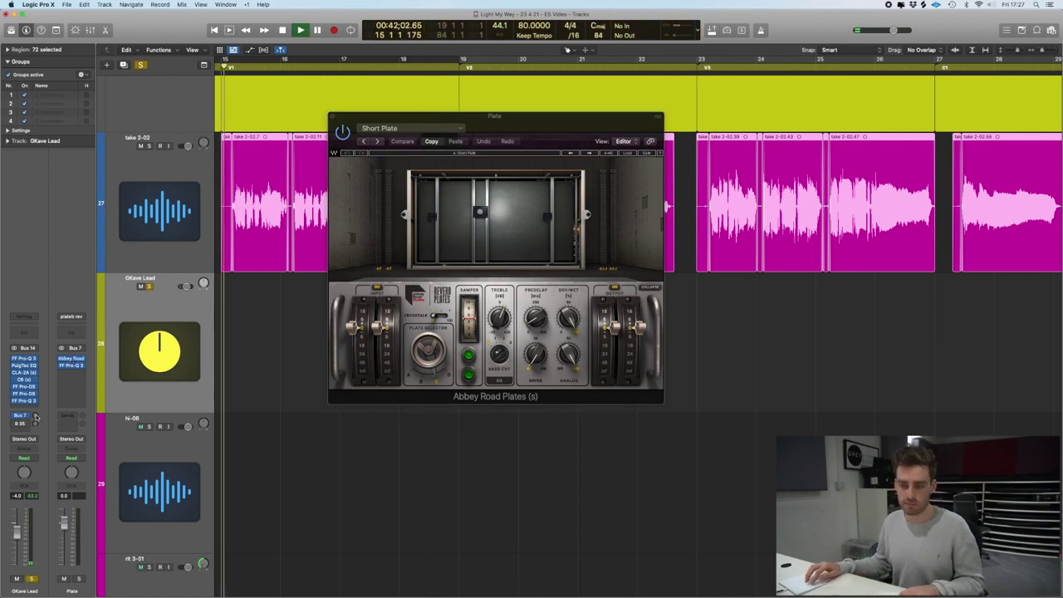
{"action": "left_click", "coordinate": [141, 66]}
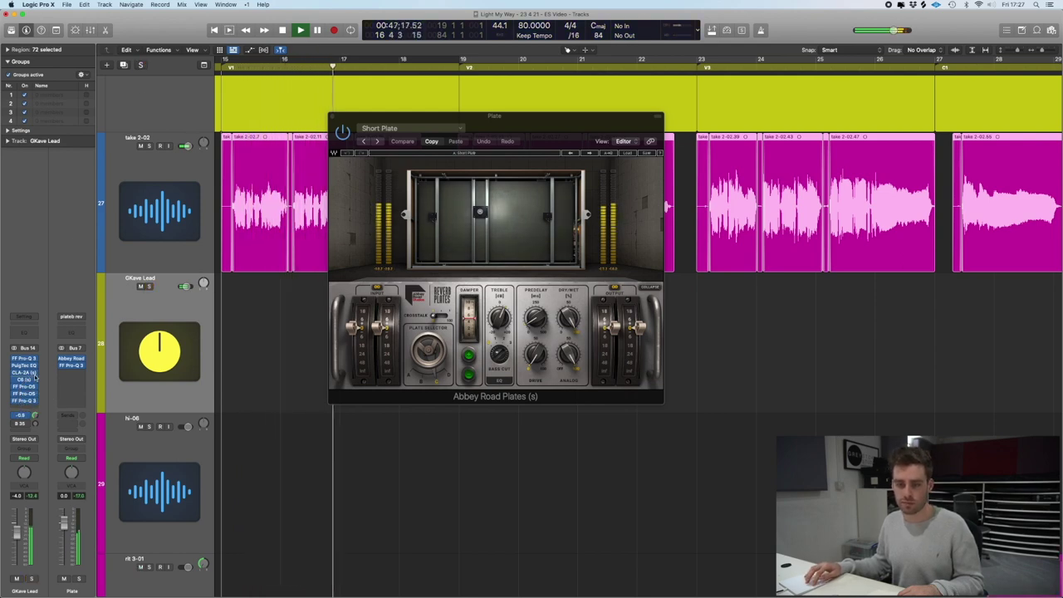
{"action": "left_click_drag", "start_coordinate": [35, 414], "coordinate": [25, 451]}
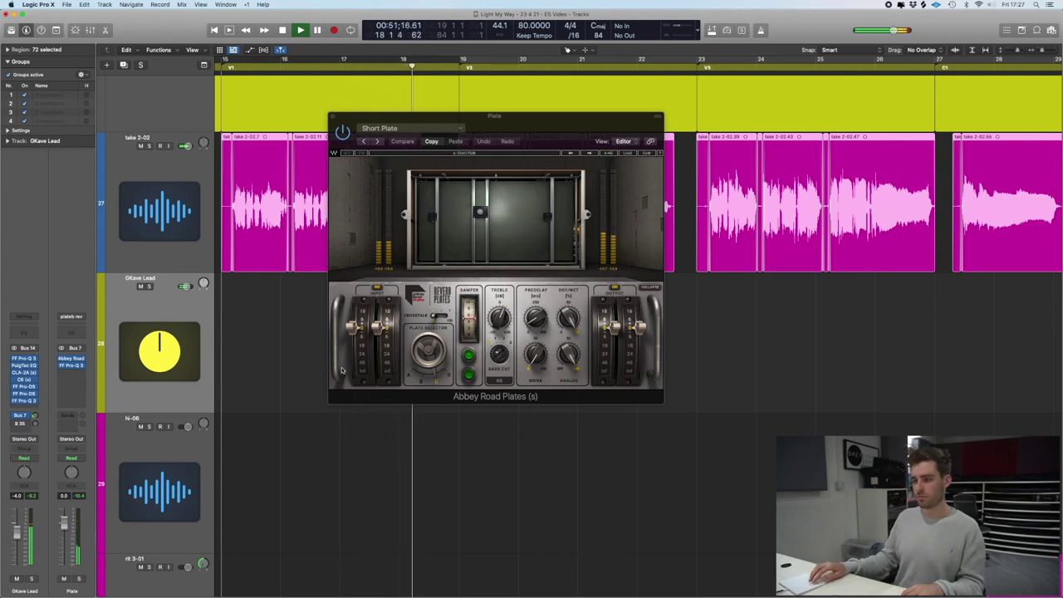
{"action": "key", "text": "space"}
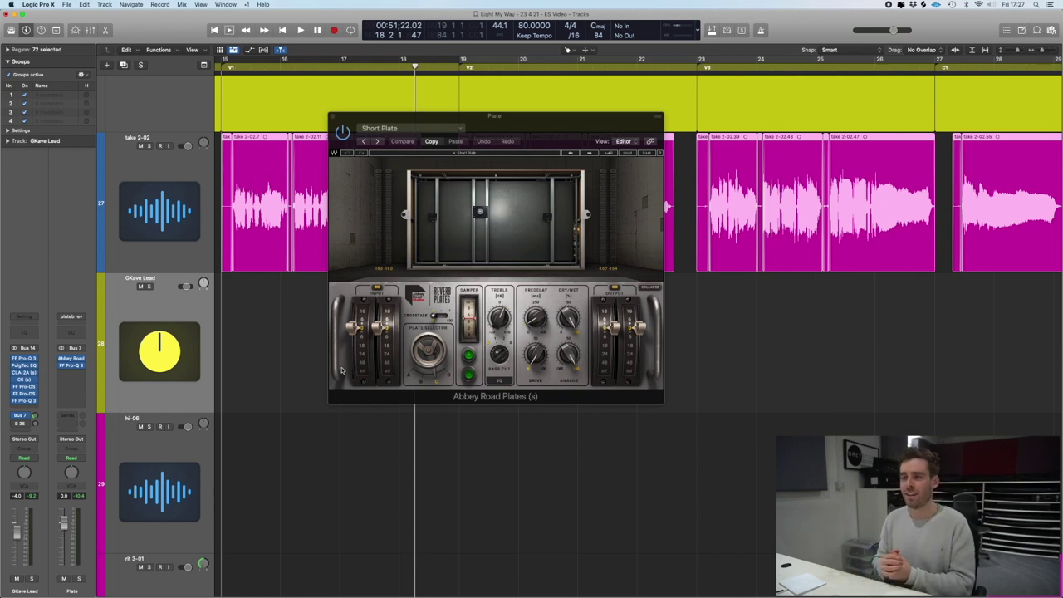
{"action": "left_click", "coordinate": [331, 117]}
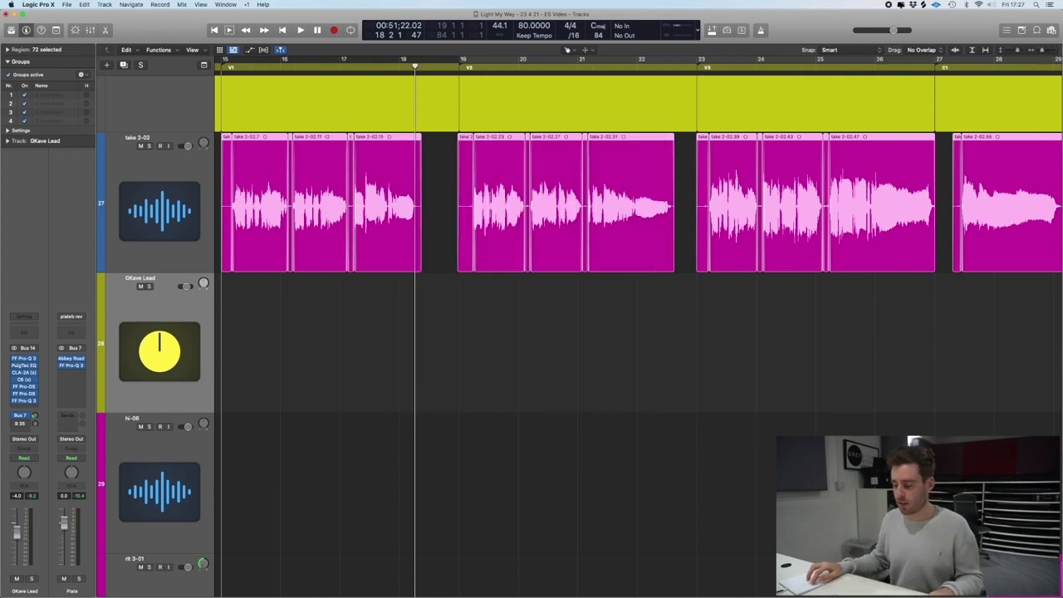
- Show GKave Lead's Bus 35 send destination and open the H-Delay on the Slap bus
{"action": "key", "text": "super+Left"}
{"action": "key", "text": "super+Up"}
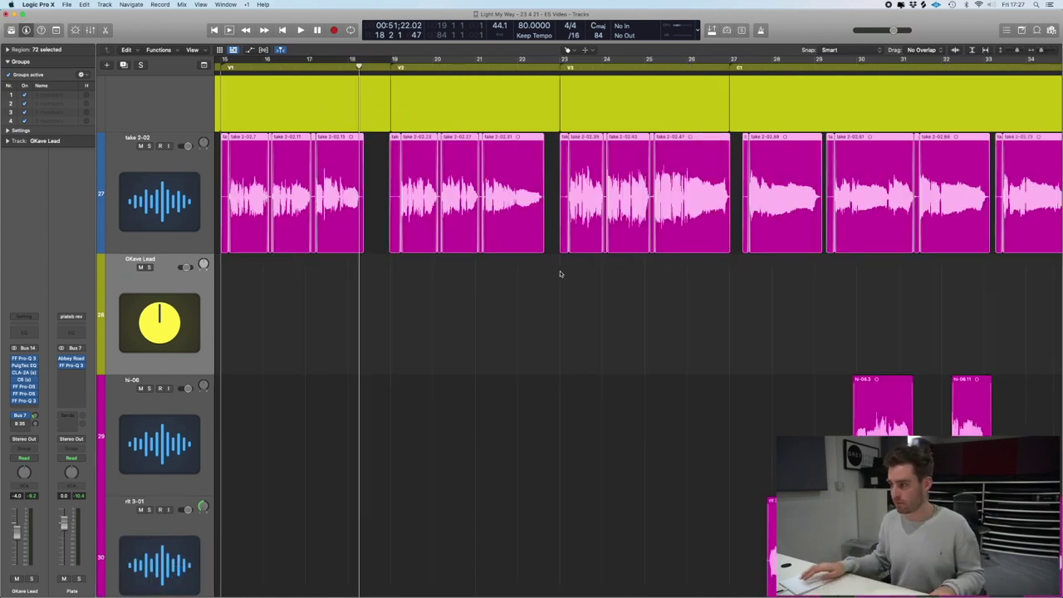
{"action": "scroll", "coordinate": [812, 347], "scroll_direction": "right", "scroll_amount": 3}
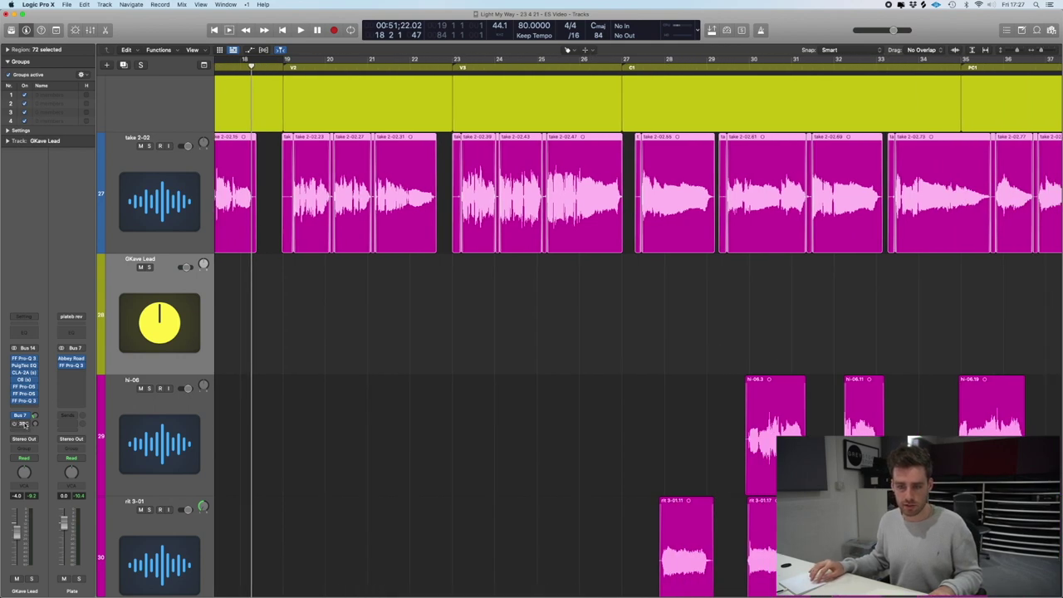
{"action": "left_click", "coordinate": [24, 425]}
{"action": "left_click", "coordinate": [59, 307]}
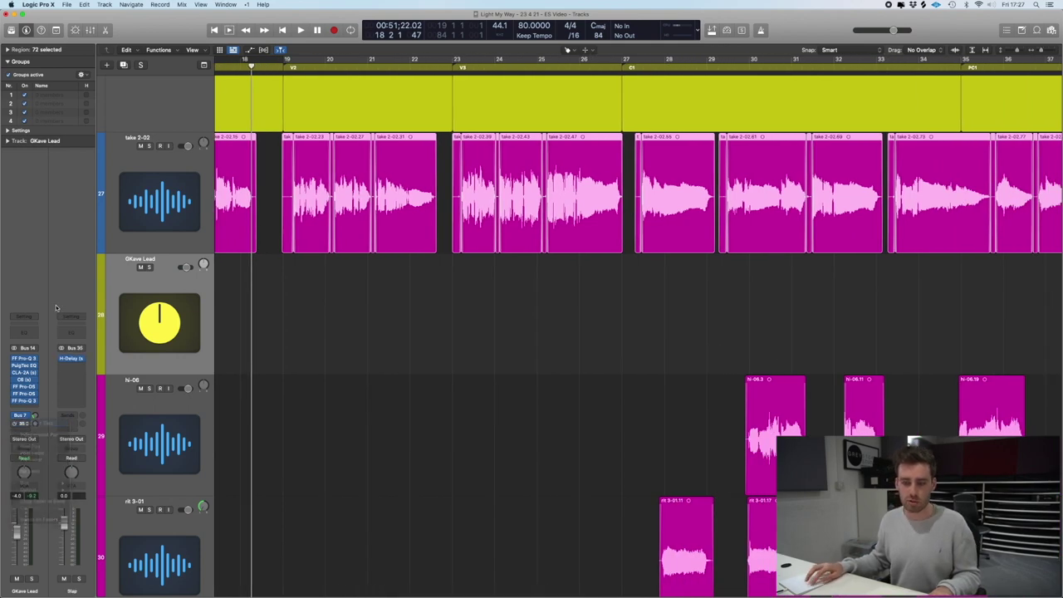
{"action": "left_click", "coordinate": [72, 360]}
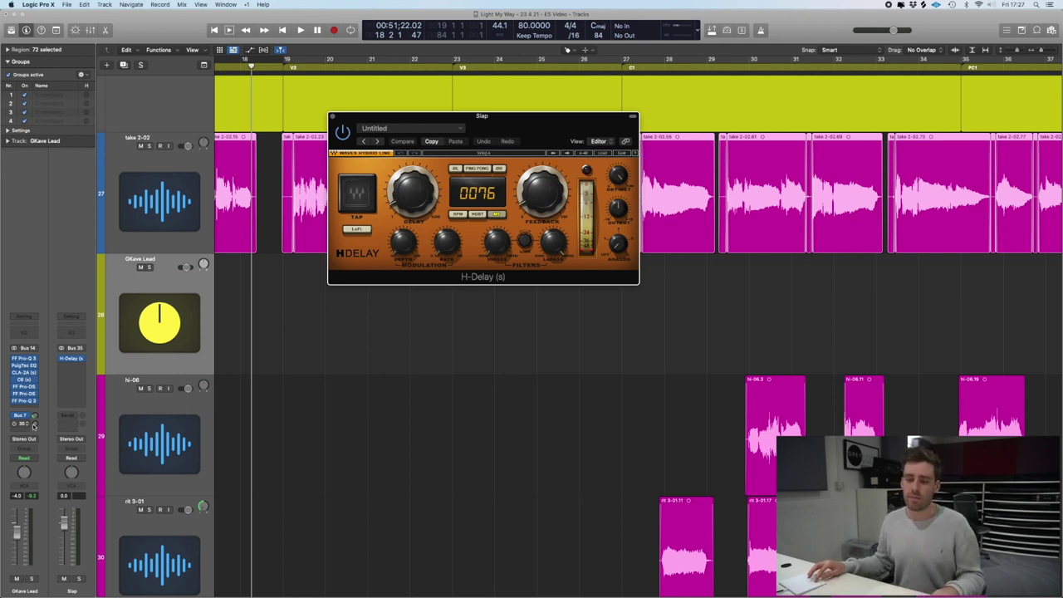
- Play the soloed GKave Lead from V3, raise its Bus 35 send to add slap delay, and close the H-Delay
{"action": "left_click", "coordinate": [149, 267]}
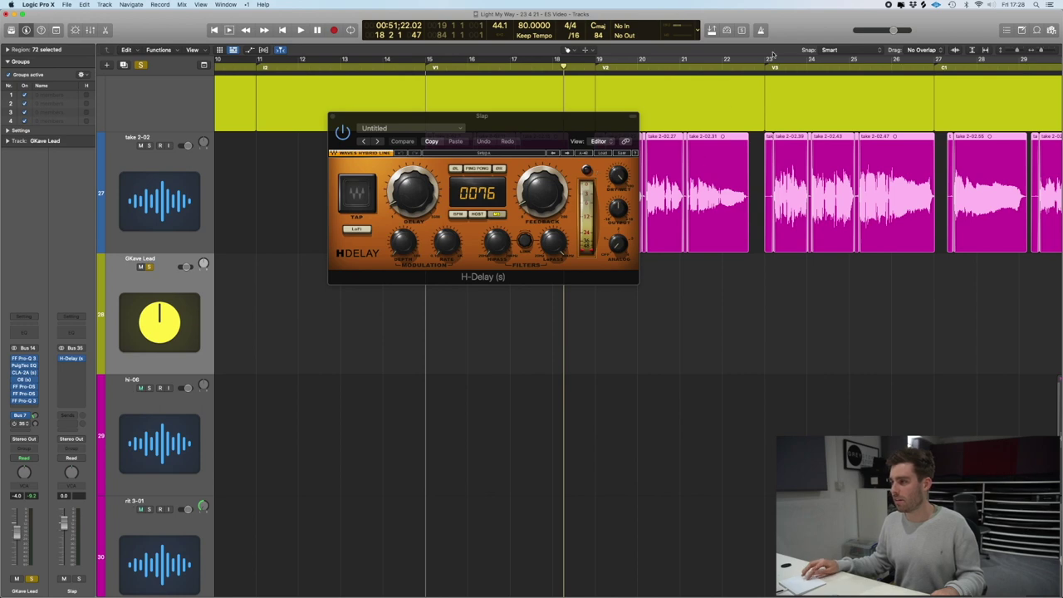
{"action": "left_click", "coordinate": [771, 55]}
{"action": "key", "text": "space"}
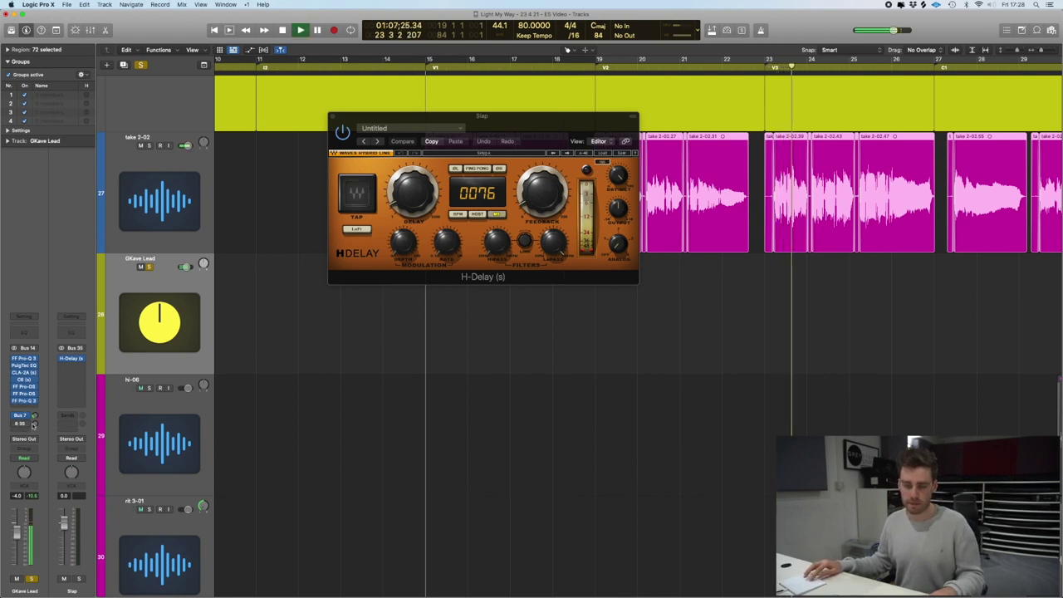
{"action": "mouse_move", "coordinate": [34, 424]}
{"action": "left_mouse_down"}
{"action": "mouse_move", "coordinate": [40, 394]}
{"action": "mouse_move", "coordinate": [24, 430]}
{"action": "left_mouse_up"}
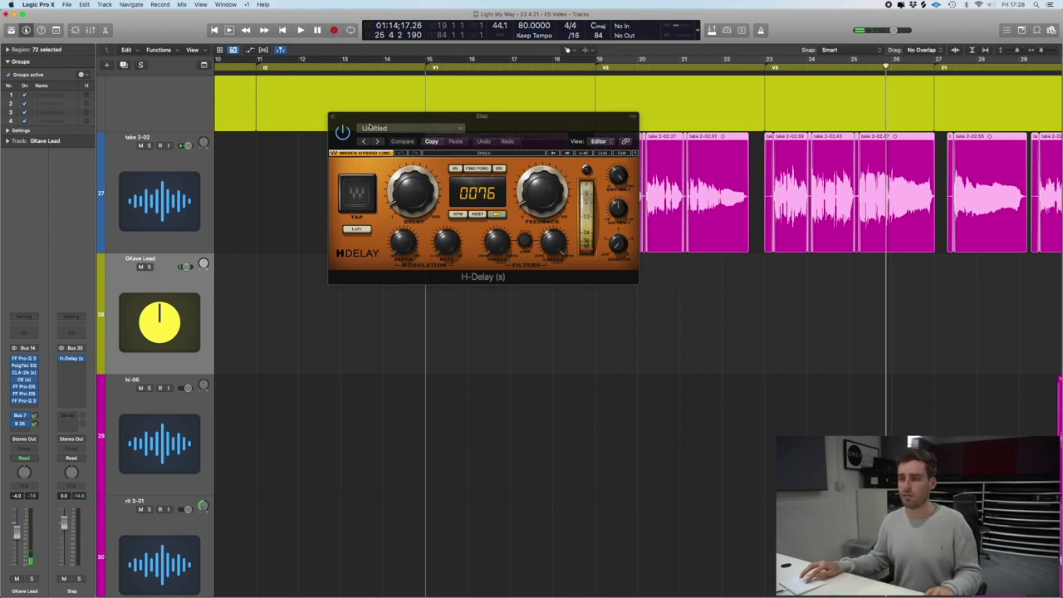
{"action": "left_click", "coordinate": [333, 116]}
- Play the full mix from the V1 marker and raise the GKave Lead fader to about -2.9 dB
{"action": "left_click", "coordinate": [427, 67]}
{"action": "scroll", "coordinate": [702, 209], "scroll_direction": "right", "scroll_amount": 3}
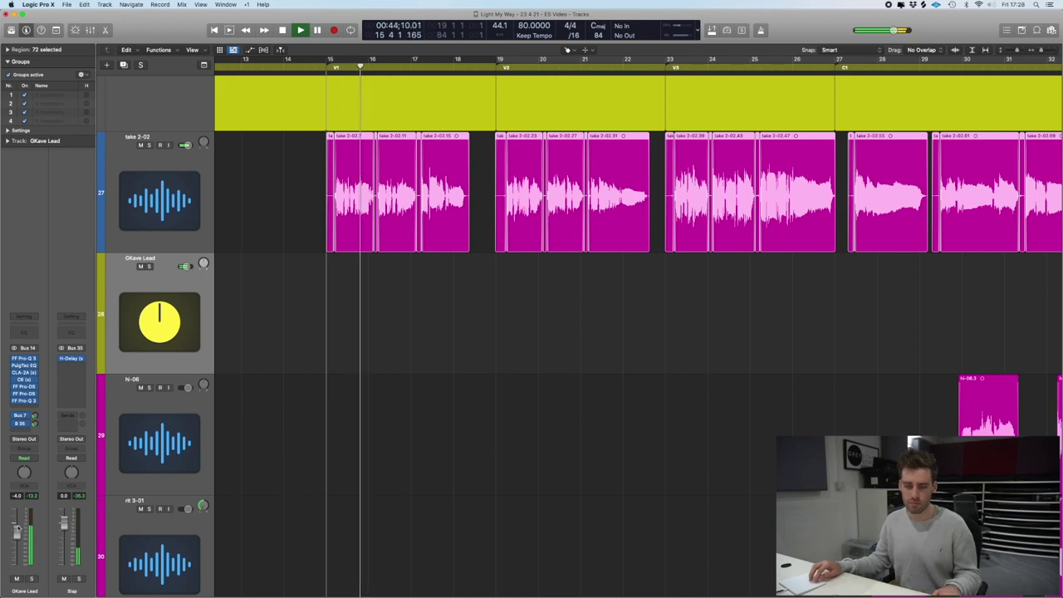
{"action": "left_click_drag", "start_coordinate": [17, 530], "coordinate": [17, 527]}
{"action": "scroll", "coordinate": [353, 523], "scroll_direction": "right", "scroll_amount": 3}
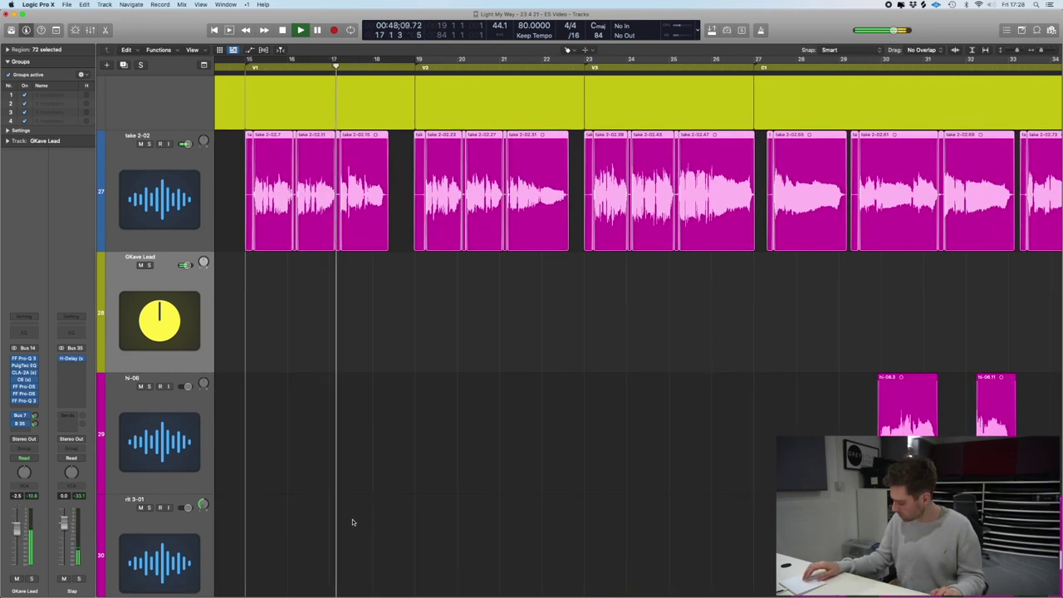